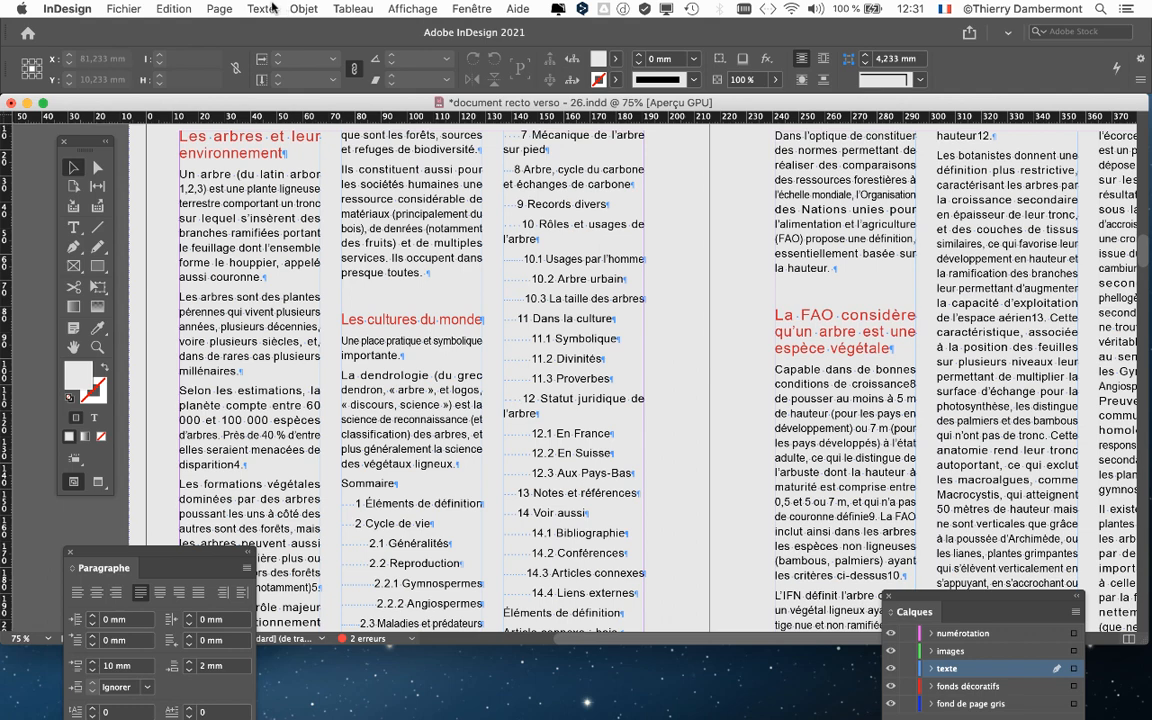
pyautogui.click(261, 8)
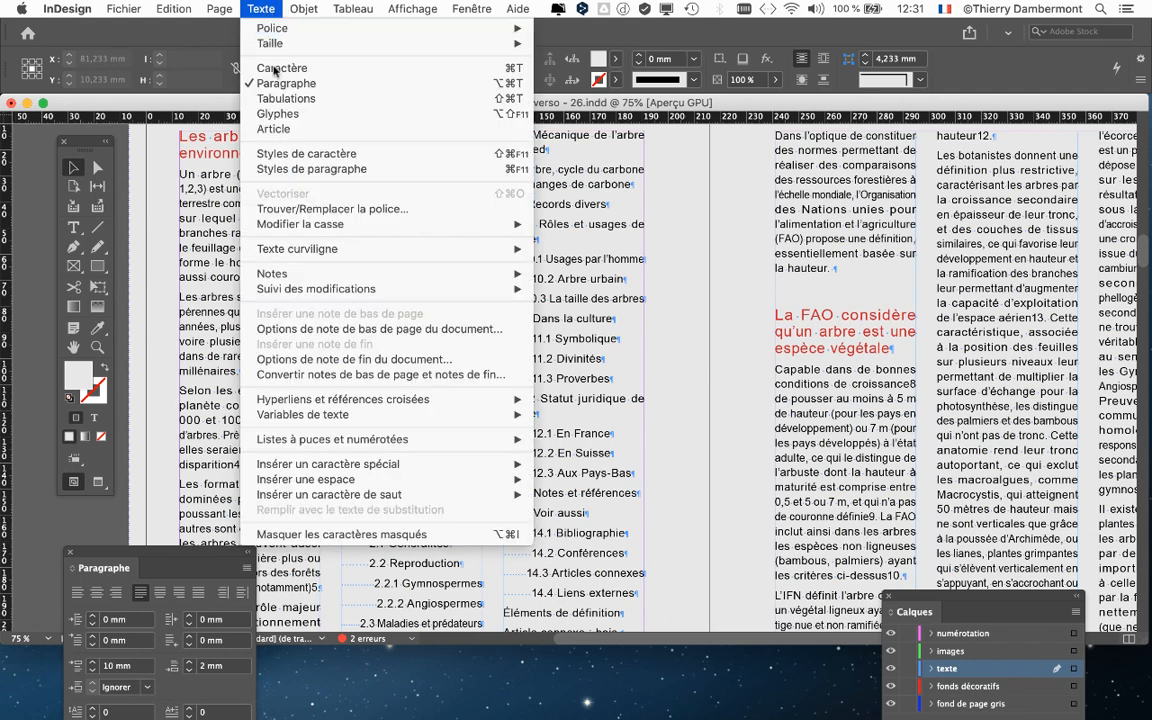
pyautogui.click(268, 163)
pyautogui.moveTo(648, 168); pyautogui.dragTo(718, 185)
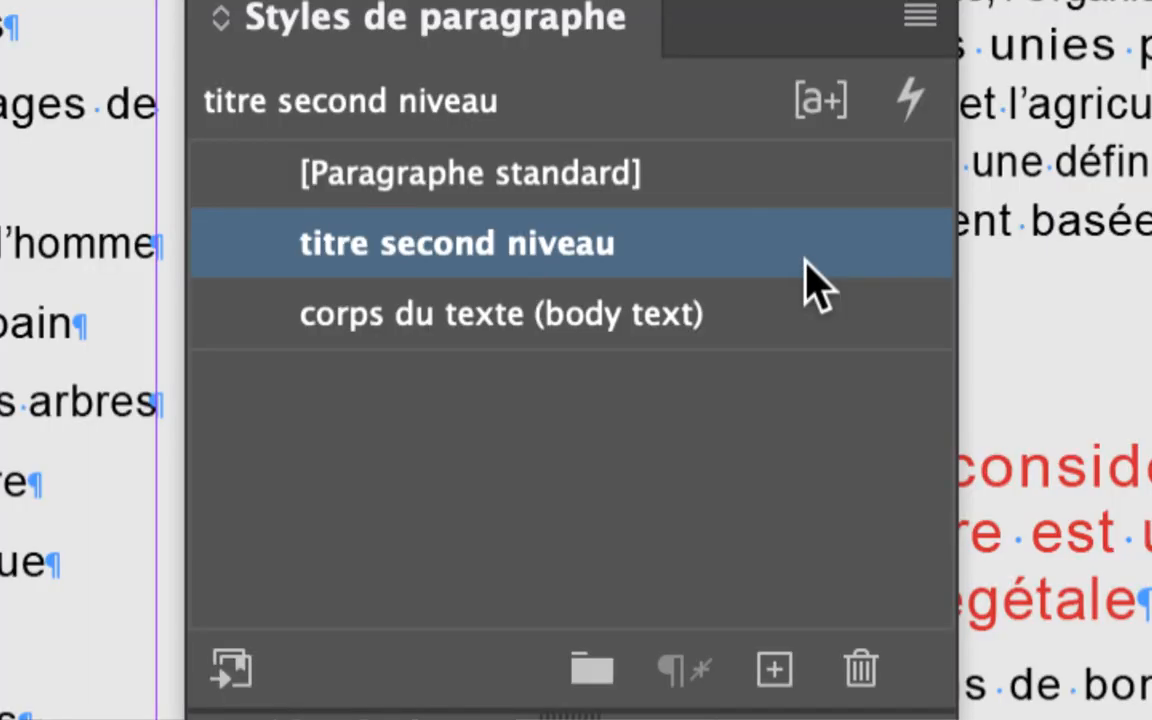
pyautogui.doubleClick(810, 285)
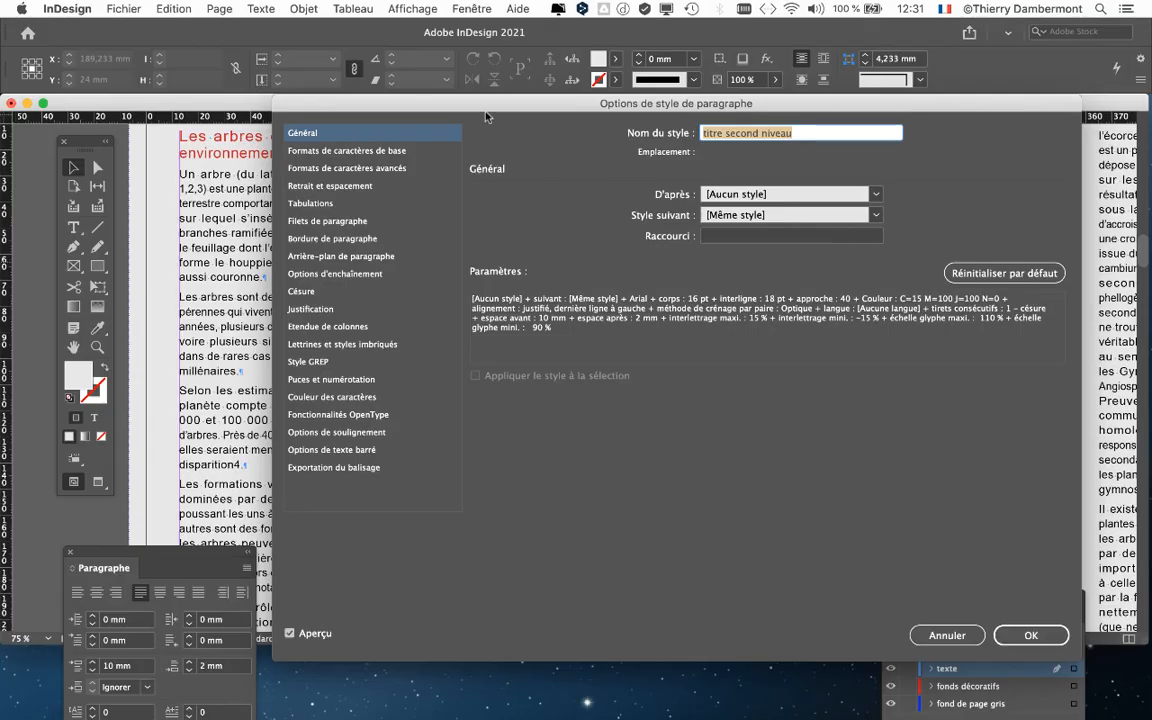
pyautogui.moveTo(486, 118); pyautogui.dragTo(907, 295)
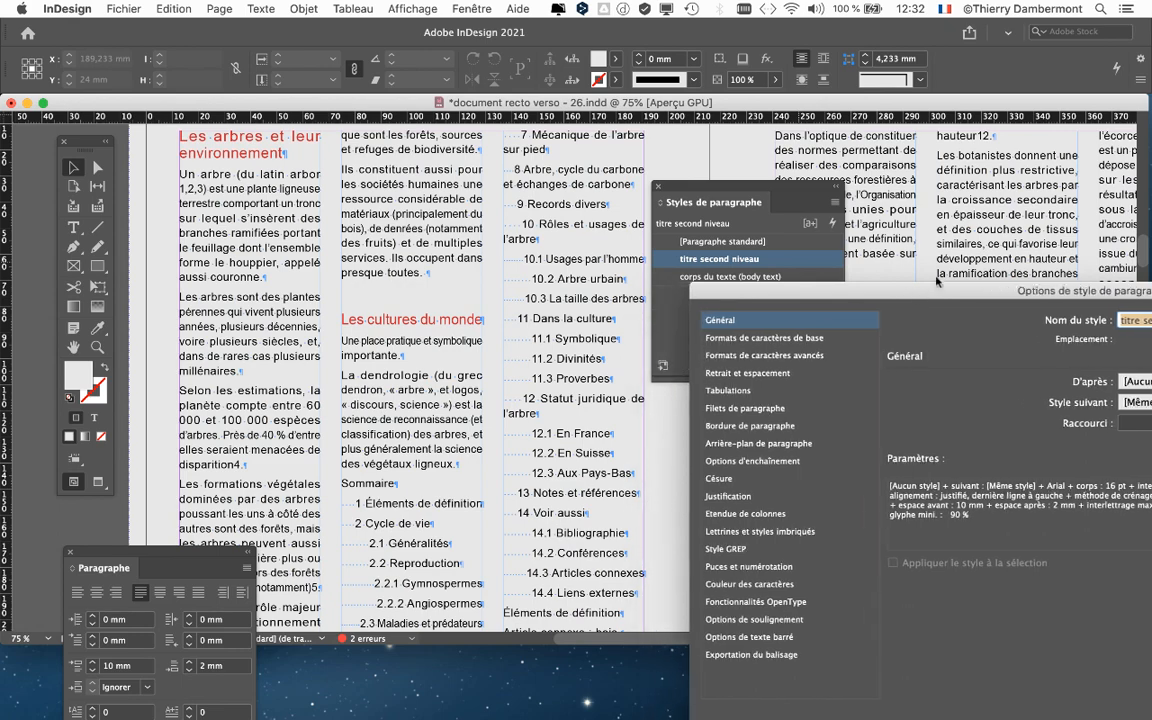
pyautogui.moveTo(907, 295); pyautogui.dragTo(242, 38)
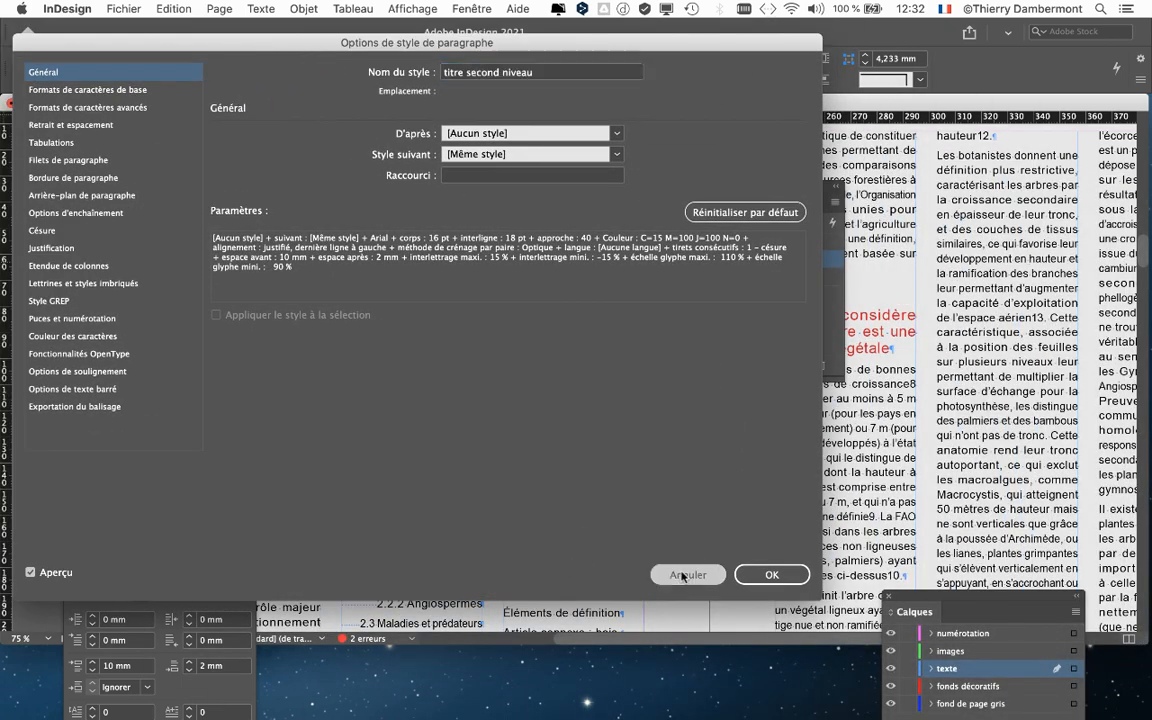
pyautogui.click(671, 565)
pyautogui.click(659, 187)
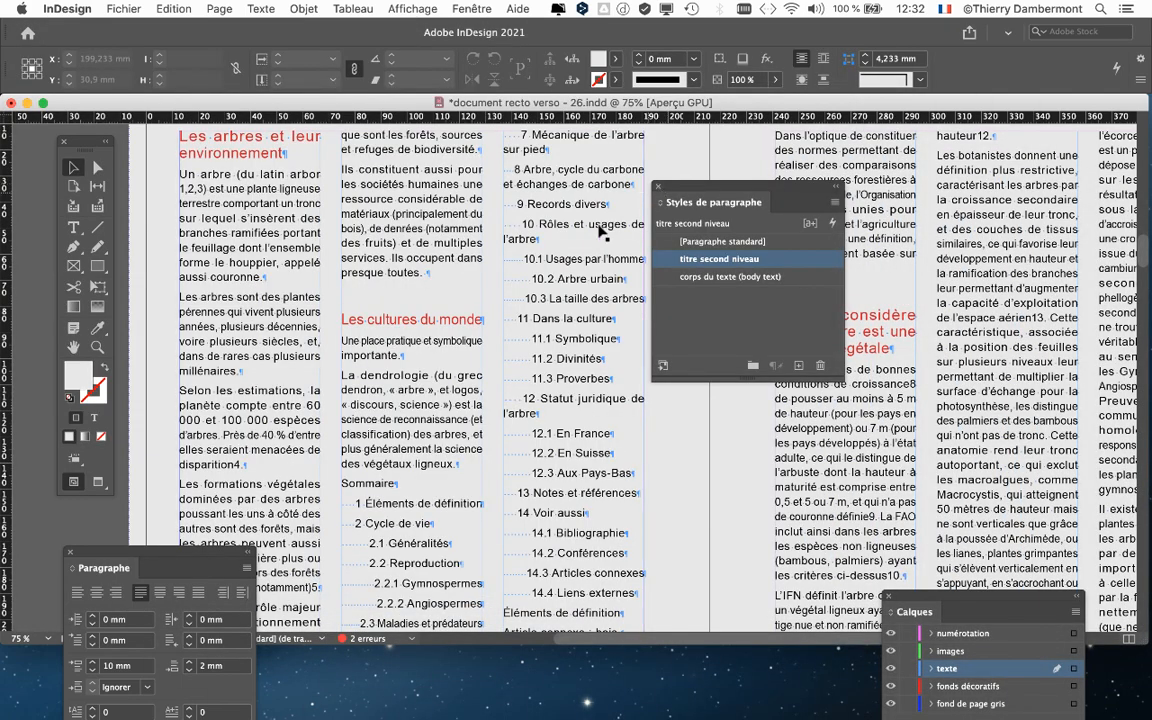
# - Open the paragraph style options of 'titre second niveau' with the FAO heading zoomed into view
pyautogui.click(70, 552)
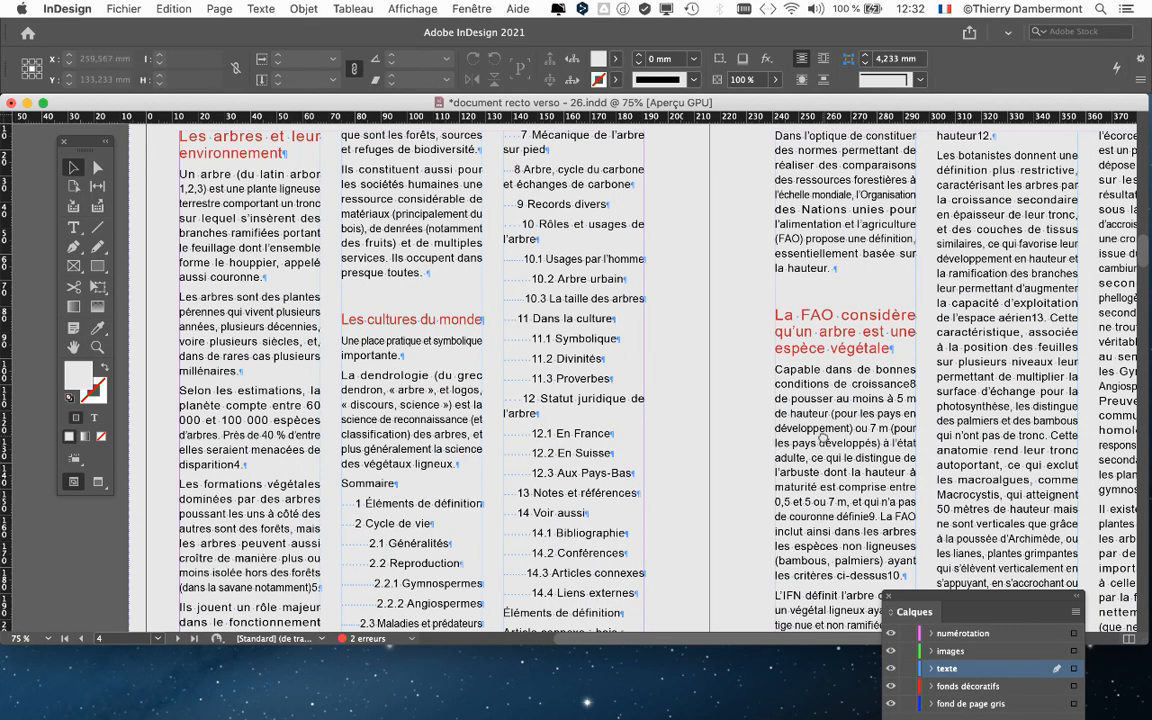
pyautogui.hscroll(10, 697, 400)
pyautogui.scroll(-3, 697, 400)
pyautogui.moveTo(252, 298); pyautogui.dragTo(230, 320)
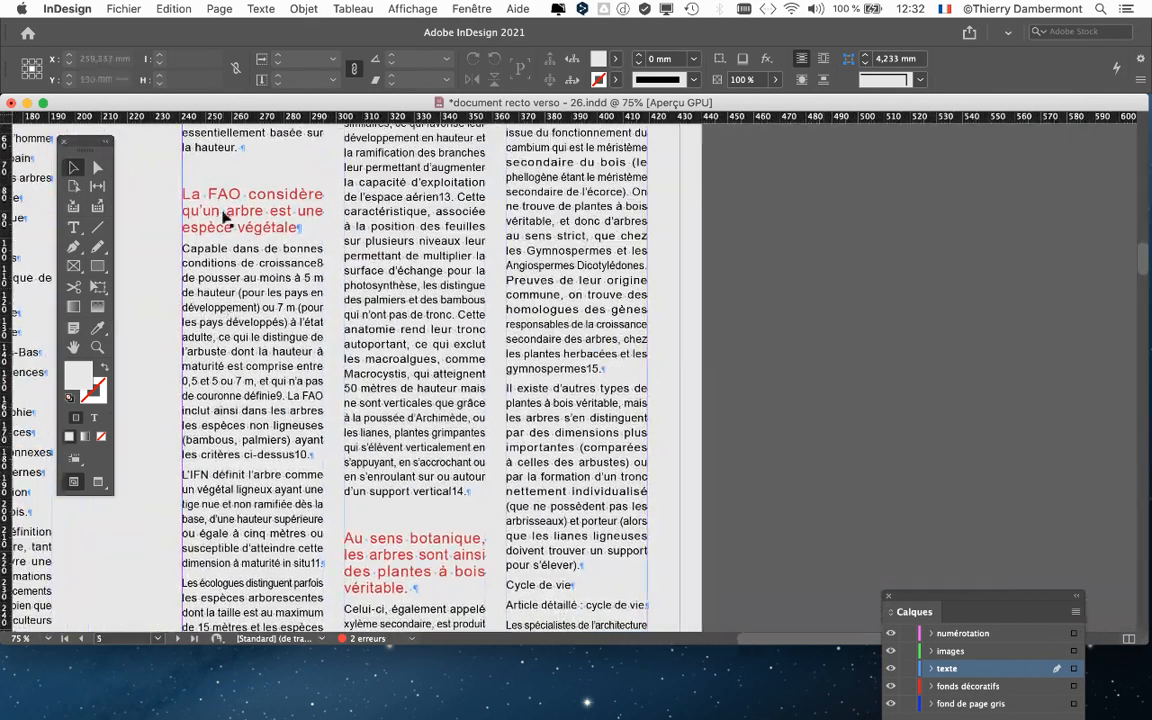
pyautogui.scroll(1, 225, 215)
pyautogui.scroll(1, 228, 217)
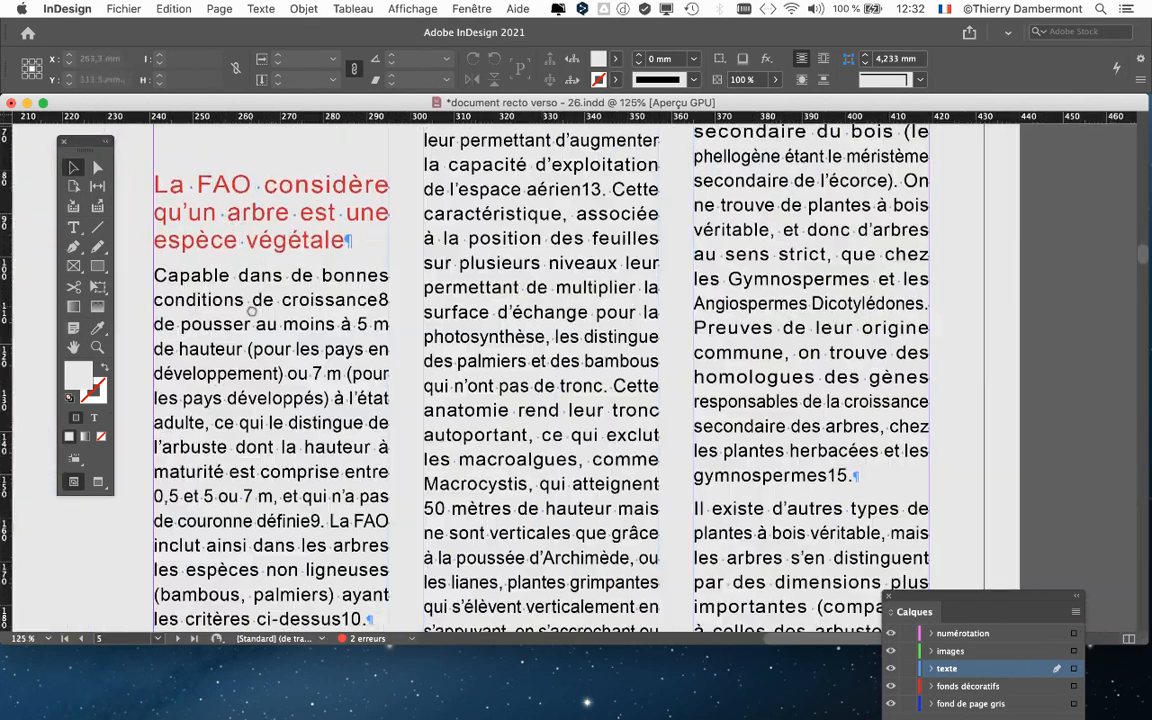
pyautogui.scroll(1, 234, 280)
pyautogui.scroll(1, 240, 287)
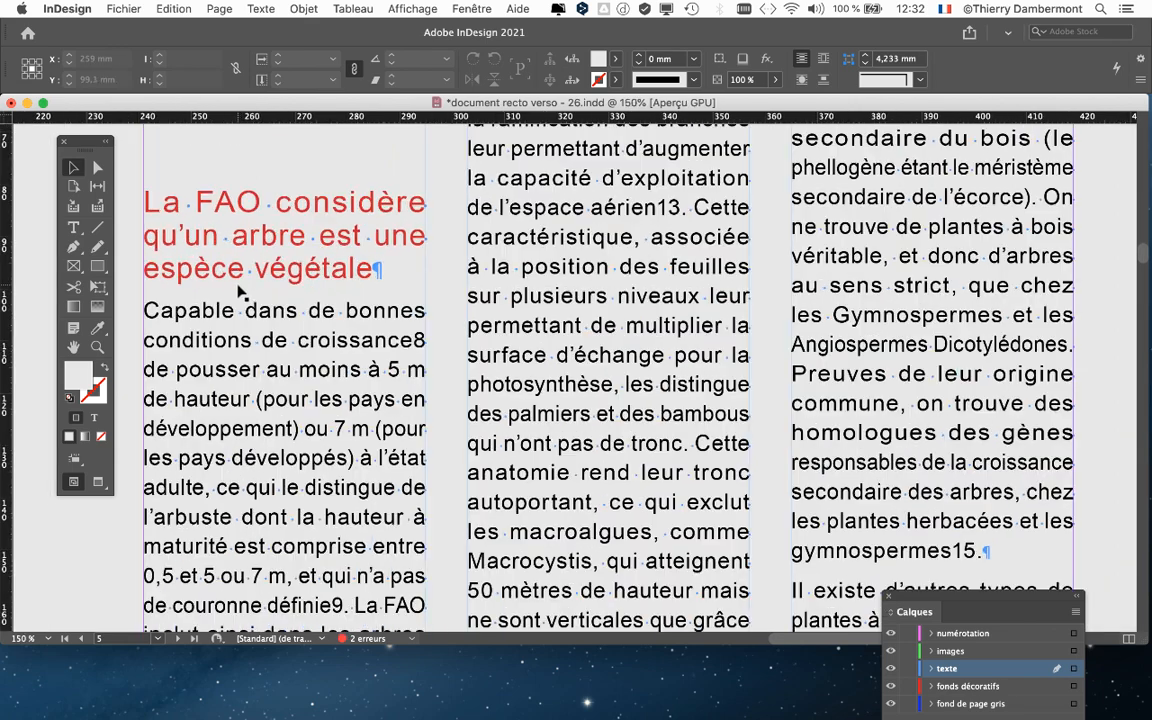
pyautogui.click(260, 8)
pyautogui.click(290, 165)
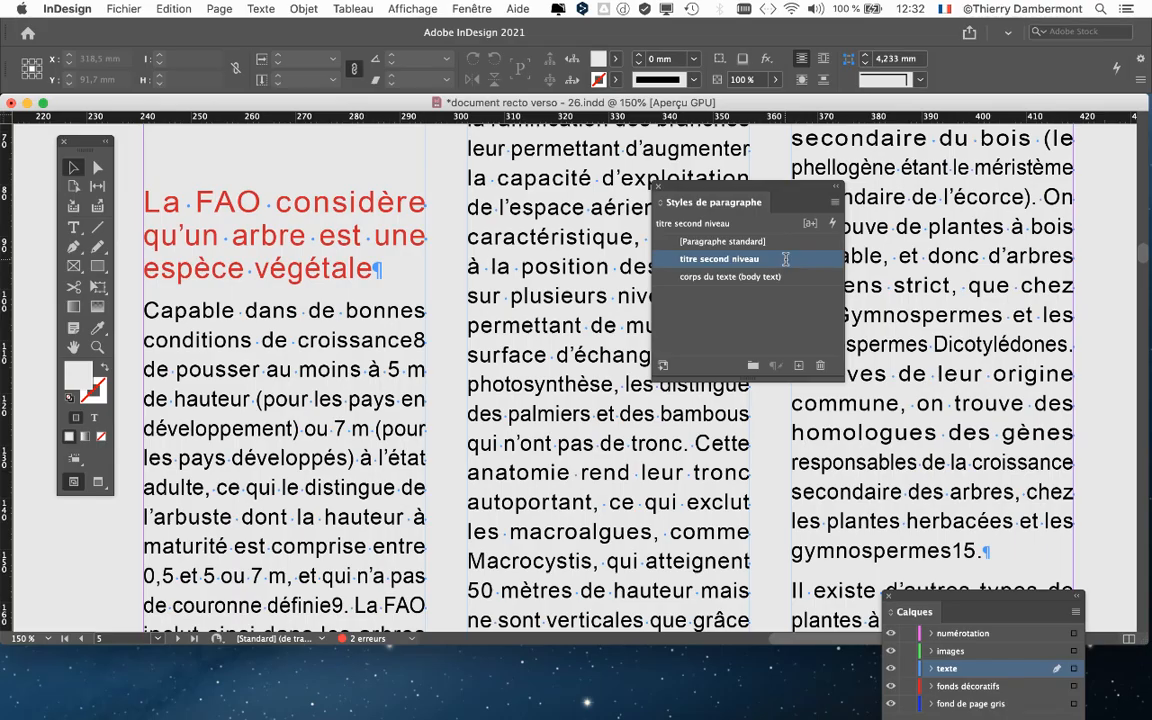
pyautogui.doubleClick(786, 259)
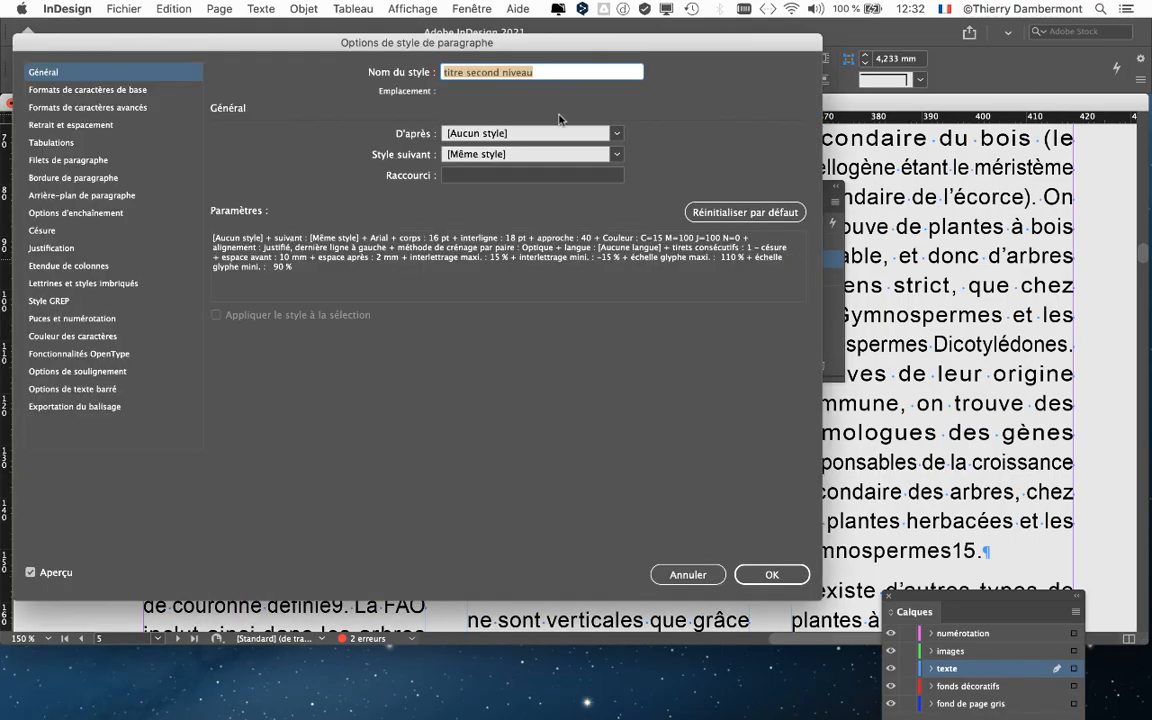
# - Set the 'titre second niveau' style's alignment to Aligner à gauche under Retrait et espacement
pyautogui.moveTo(41, 580); pyautogui.dragTo(597, 578)
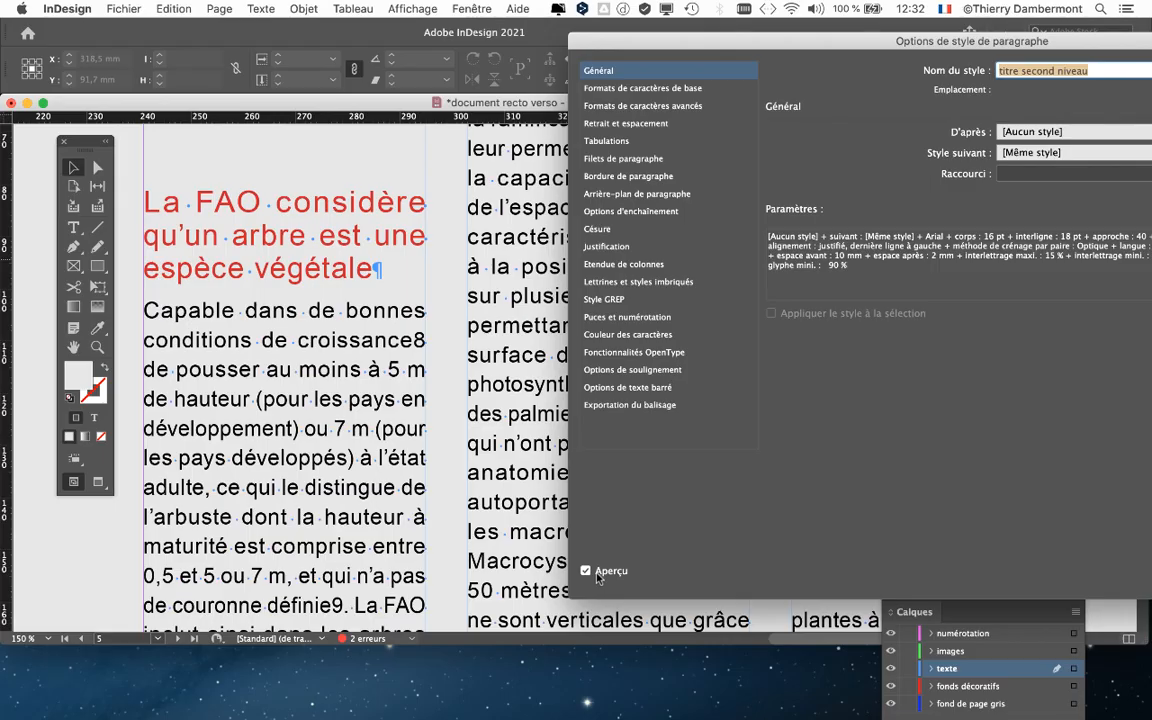
pyautogui.moveTo(632, 42); pyautogui.dragTo(562, 116)
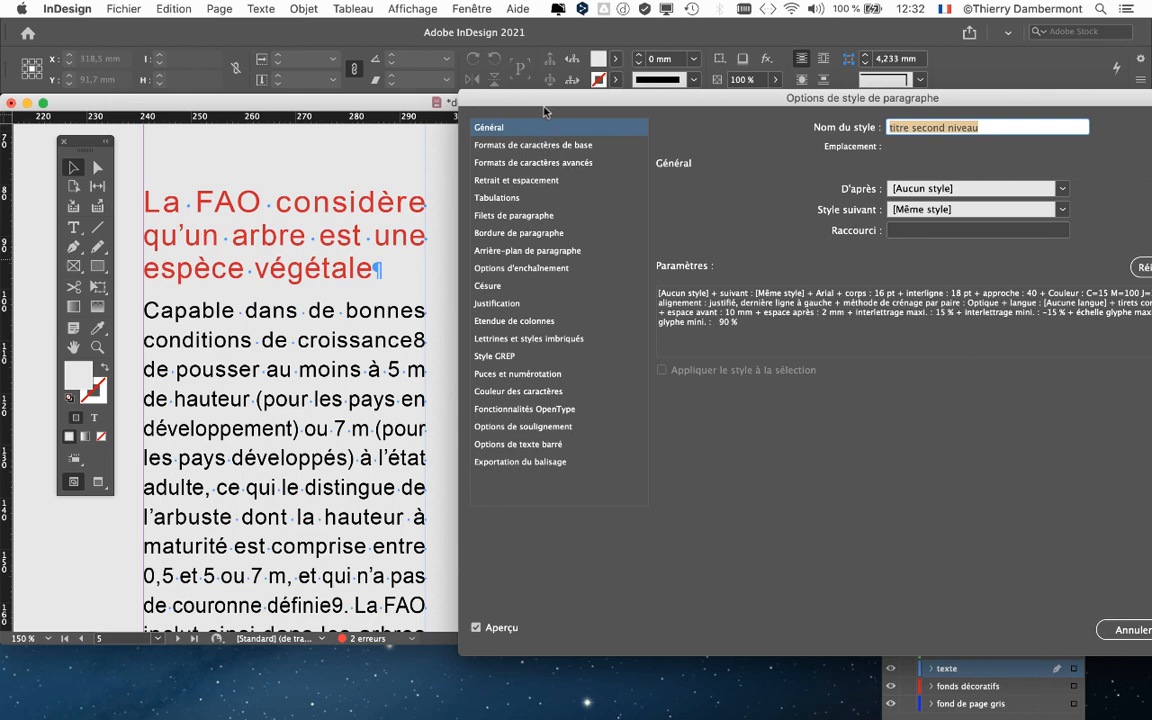
pyautogui.moveTo(488, 97); pyautogui.dragTo(530, 119)
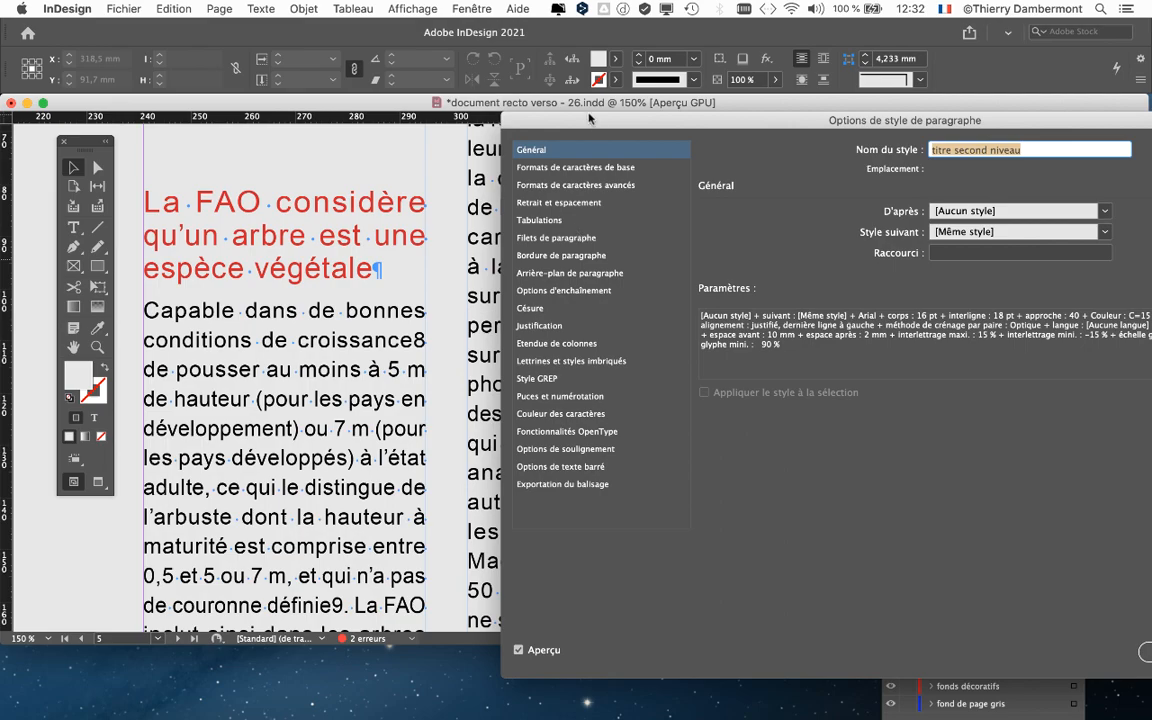
pyautogui.moveTo(589, 119); pyautogui.dragTo(558, 125)
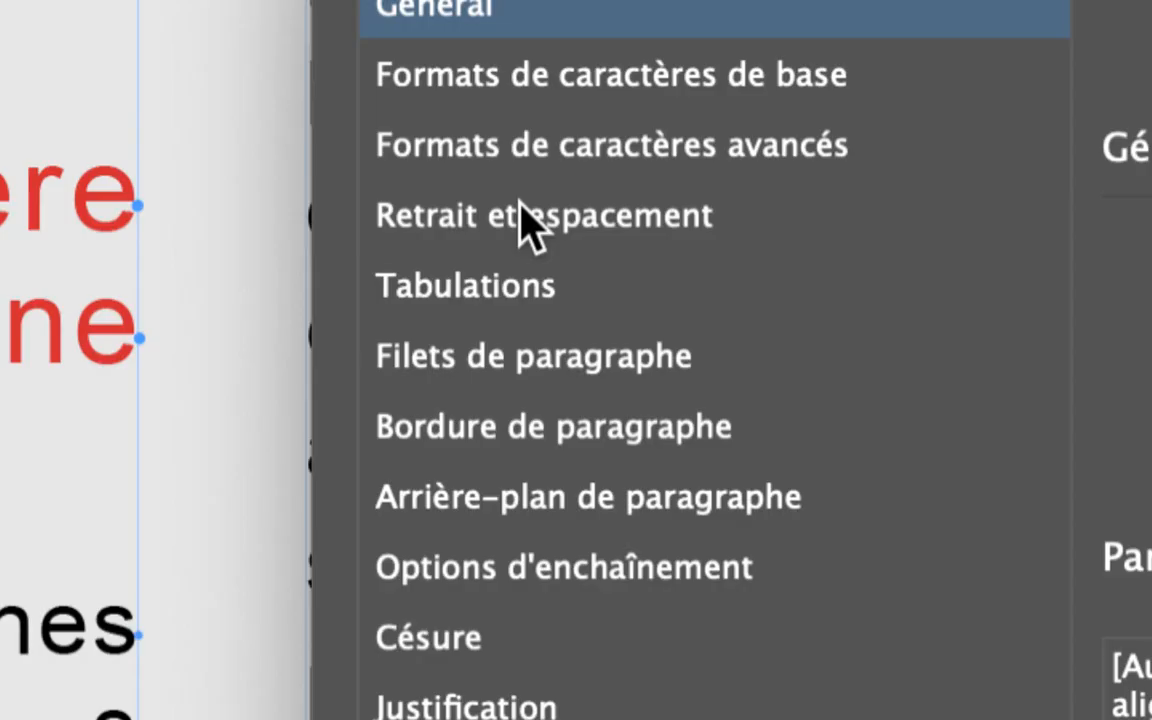
pyautogui.click(522, 216)
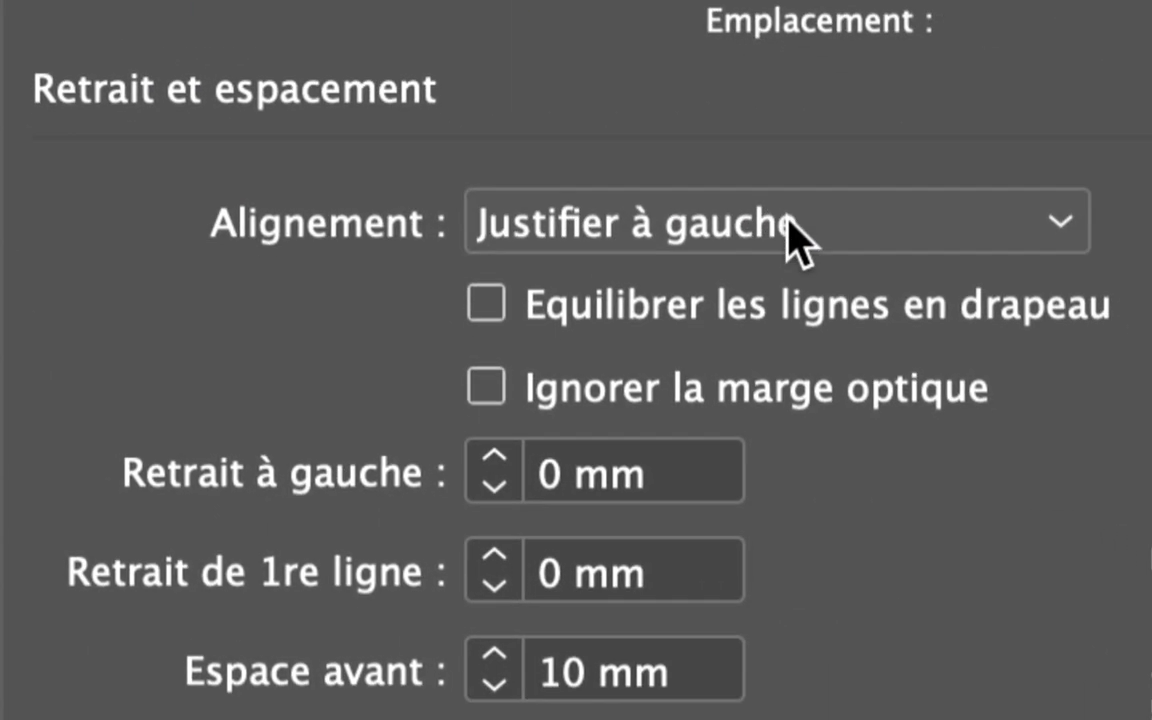
pyautogui.click(797, 232)
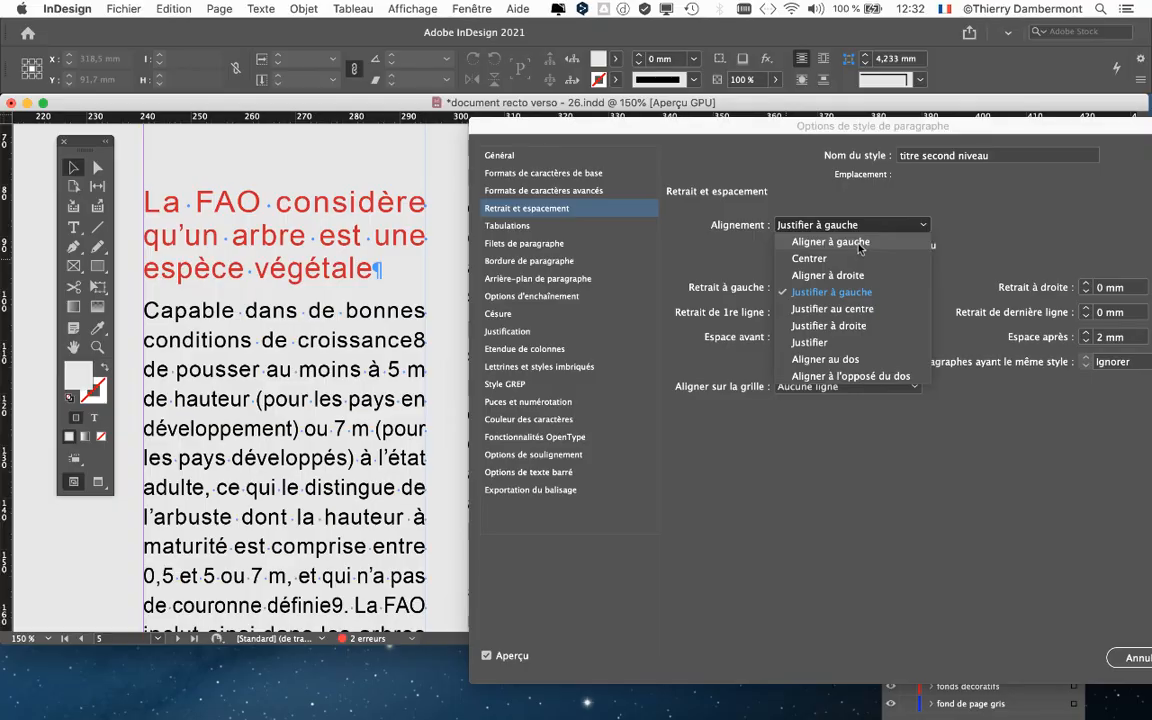
pyautogui.click(859, 244)
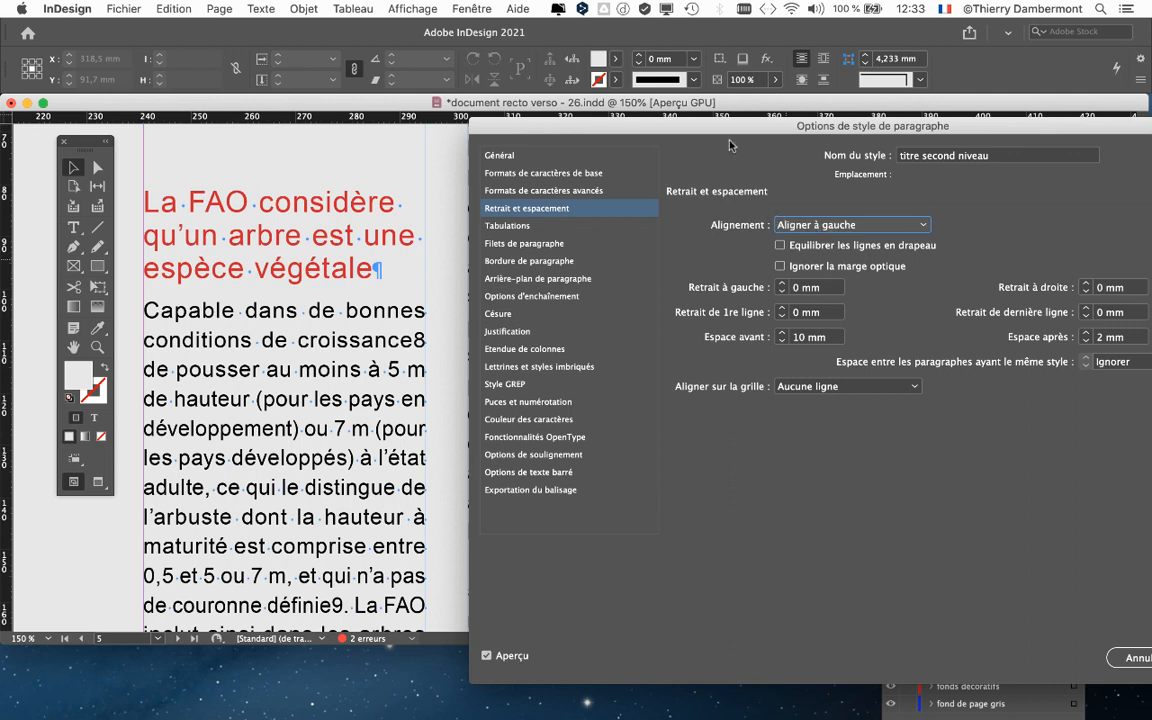
# - Increase the style's right indent step by step to 11 mm while previewing the heading
pyautogui.moveTo(720, 131); pyautogui.dragTo(714, 129)
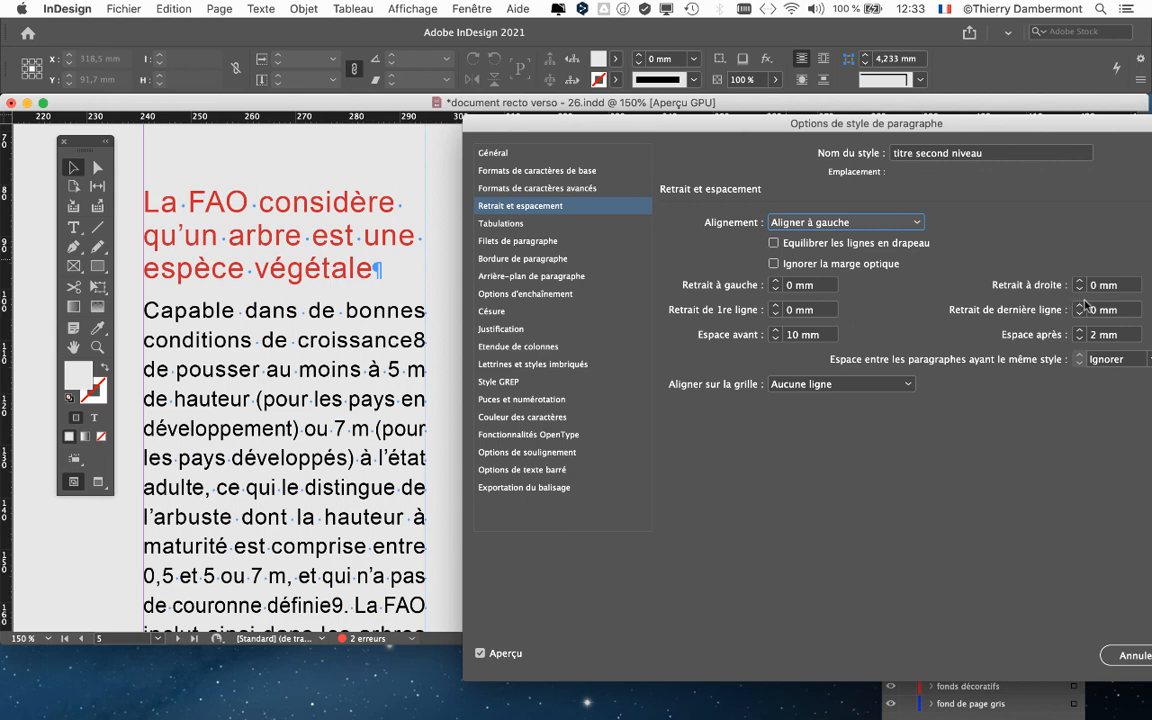
pyautogui.moveTo(1086, 123); pyautogui.dragTo(1053, 120)
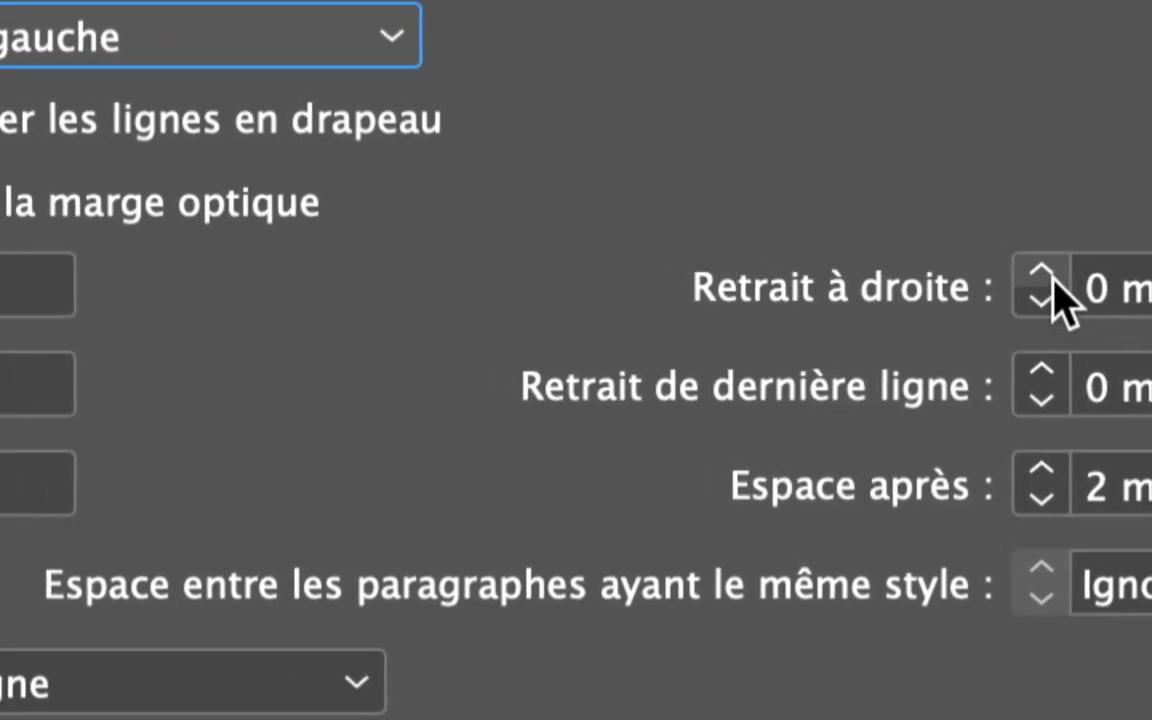
pyautogui.click(1046, 277)
pyautogui.click(1049, 276)
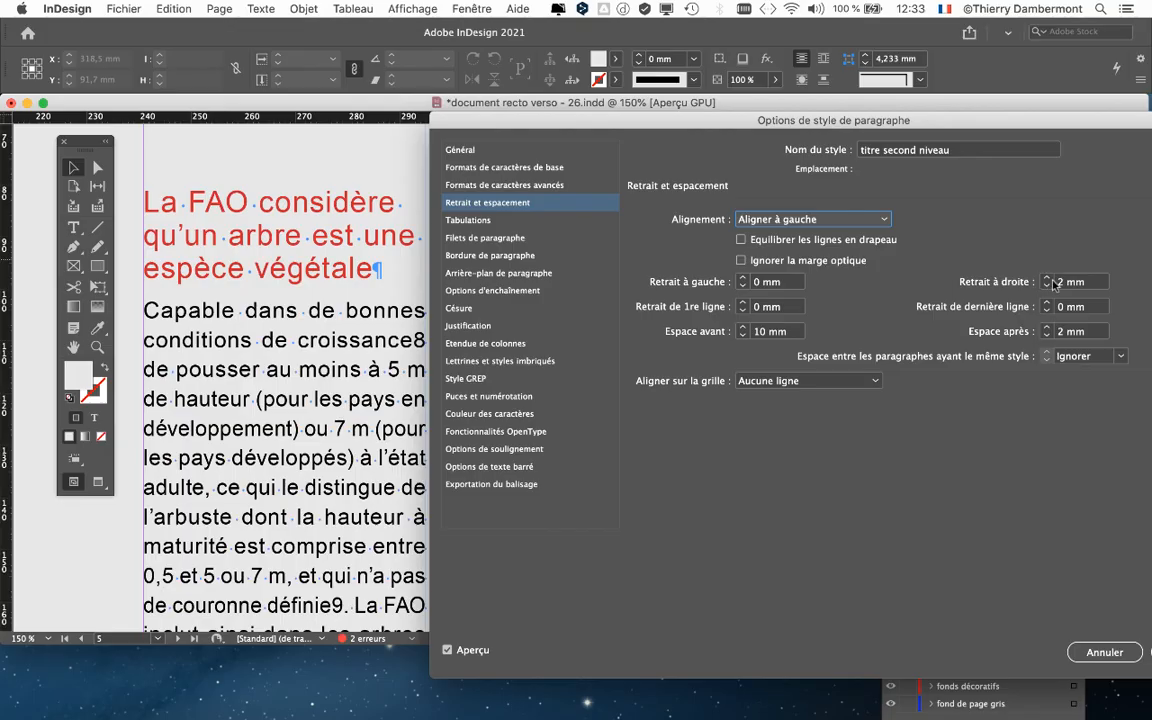
pyautogui.moveTo(897, 119); pyautogui.dragTo(621, 344)
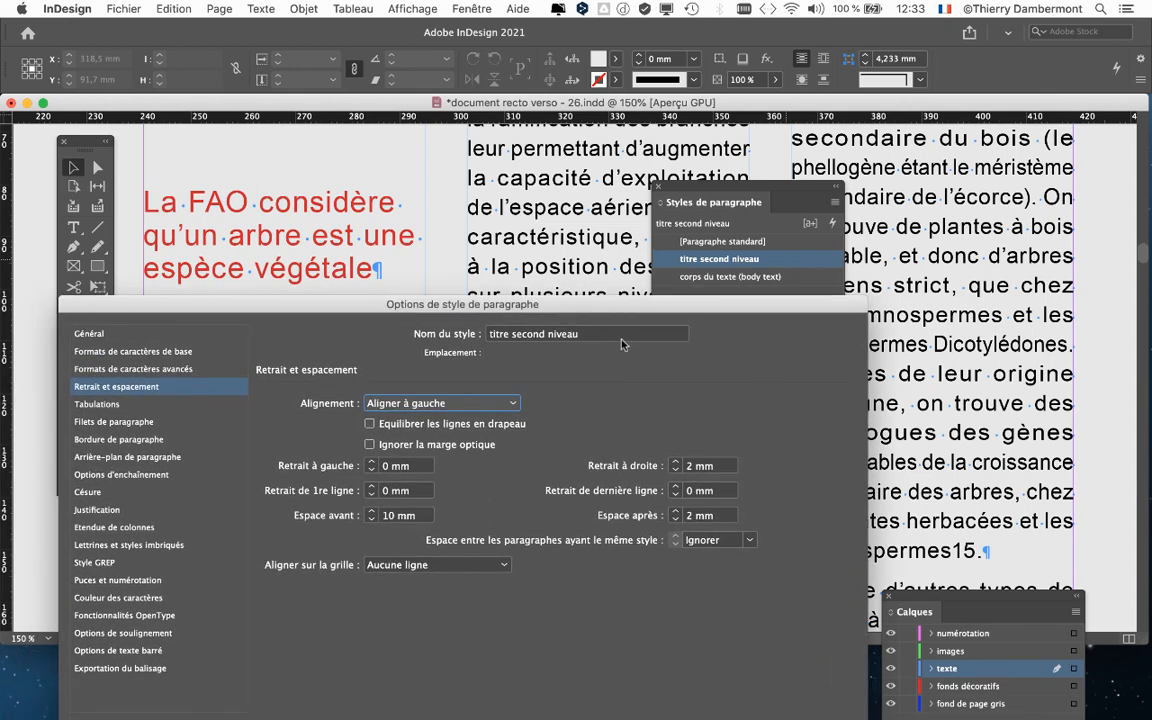
pyautogui.click(677, 462)
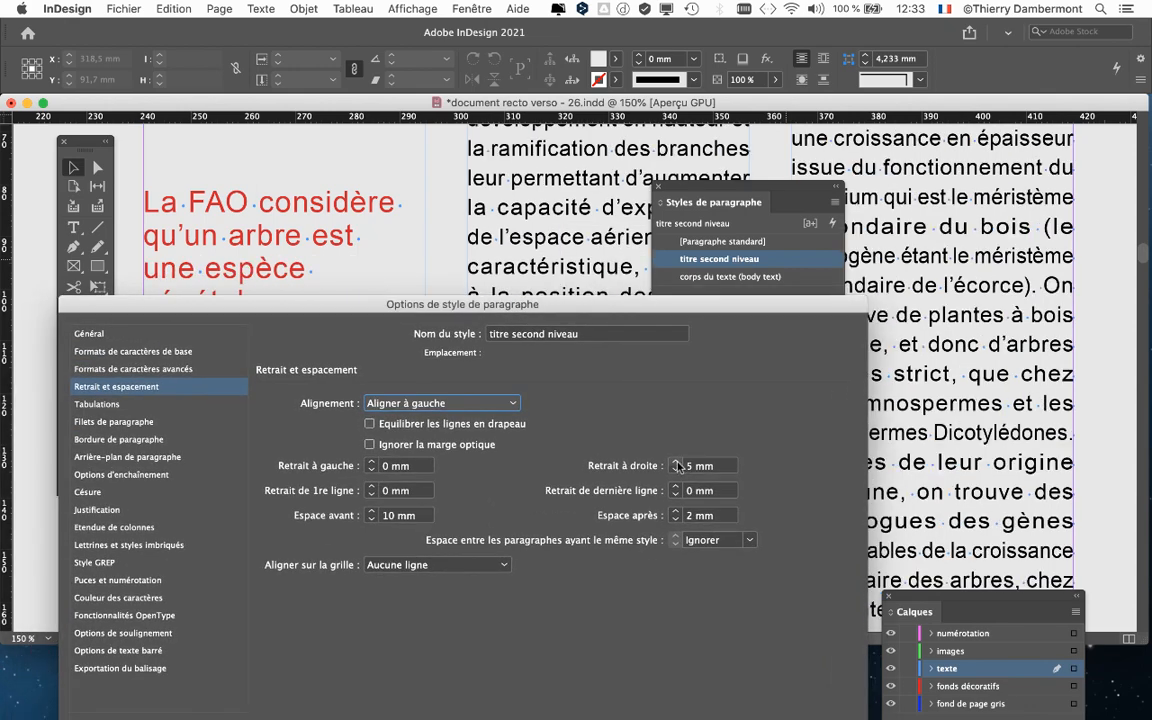
pyautogui.click(677, 462)
pyautogui.click(677, 462)
pyautogui.click(677, 462)
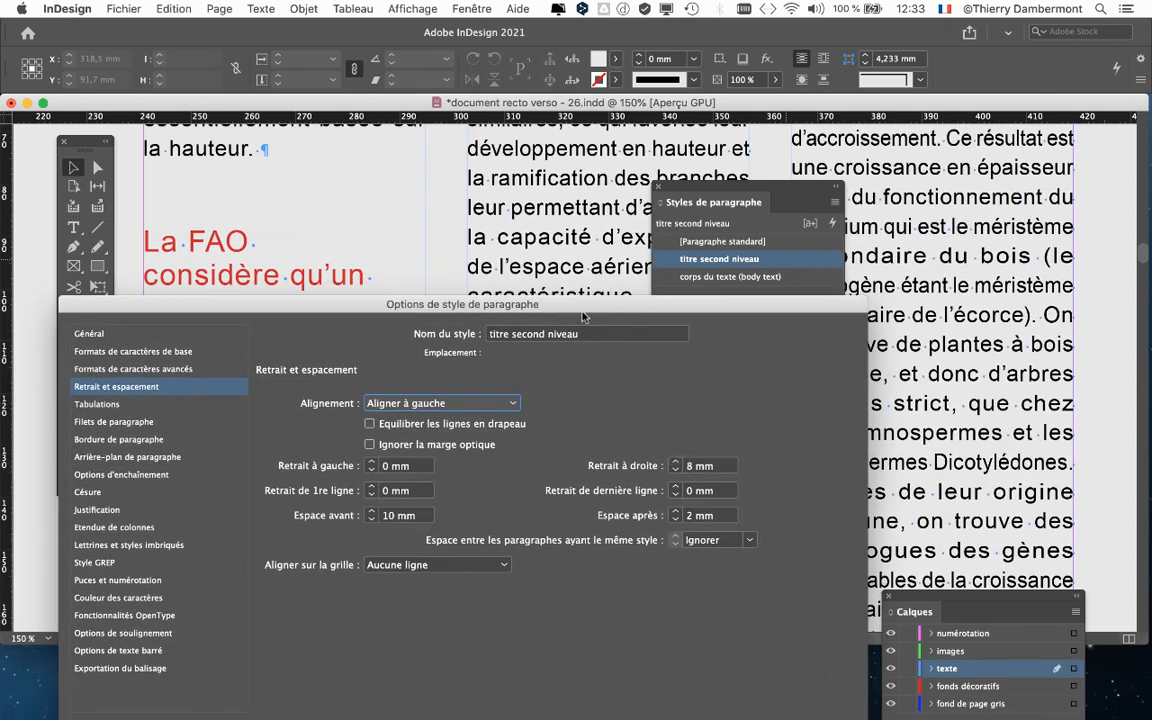
pyautogui.moveTo(583, 317); pyautogui.dragTo(965, 124)
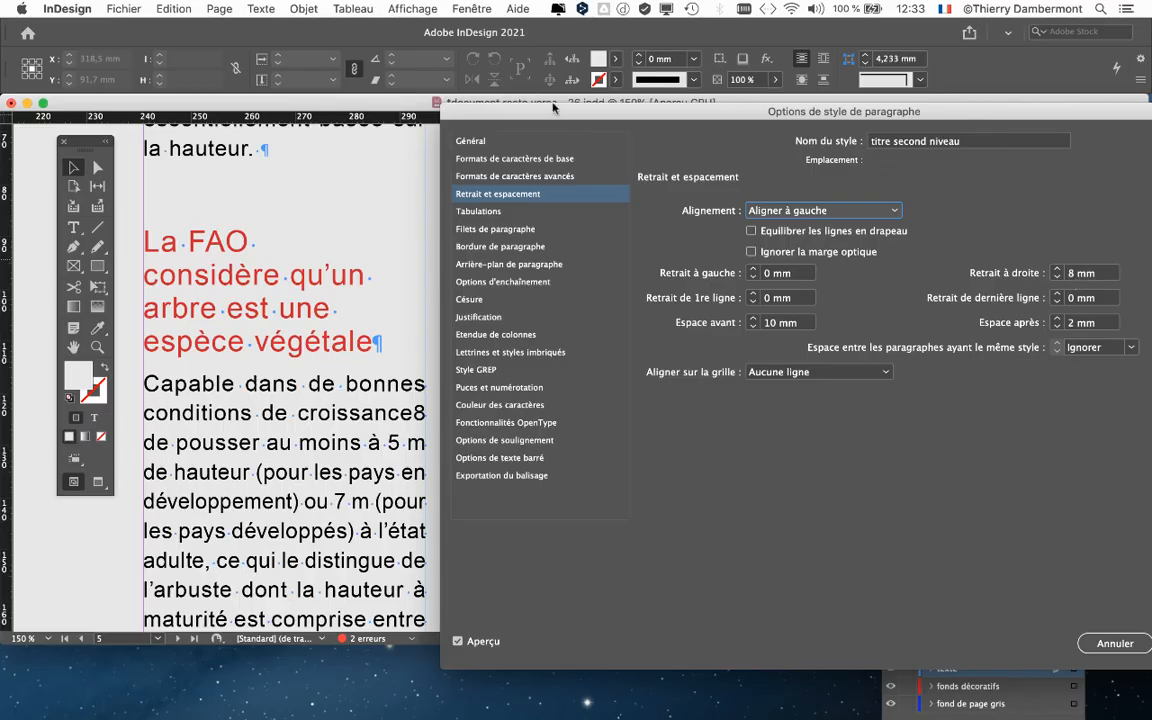
pyautogui.moveTo(553, 108); pyautogui.dragTo(899, 142)
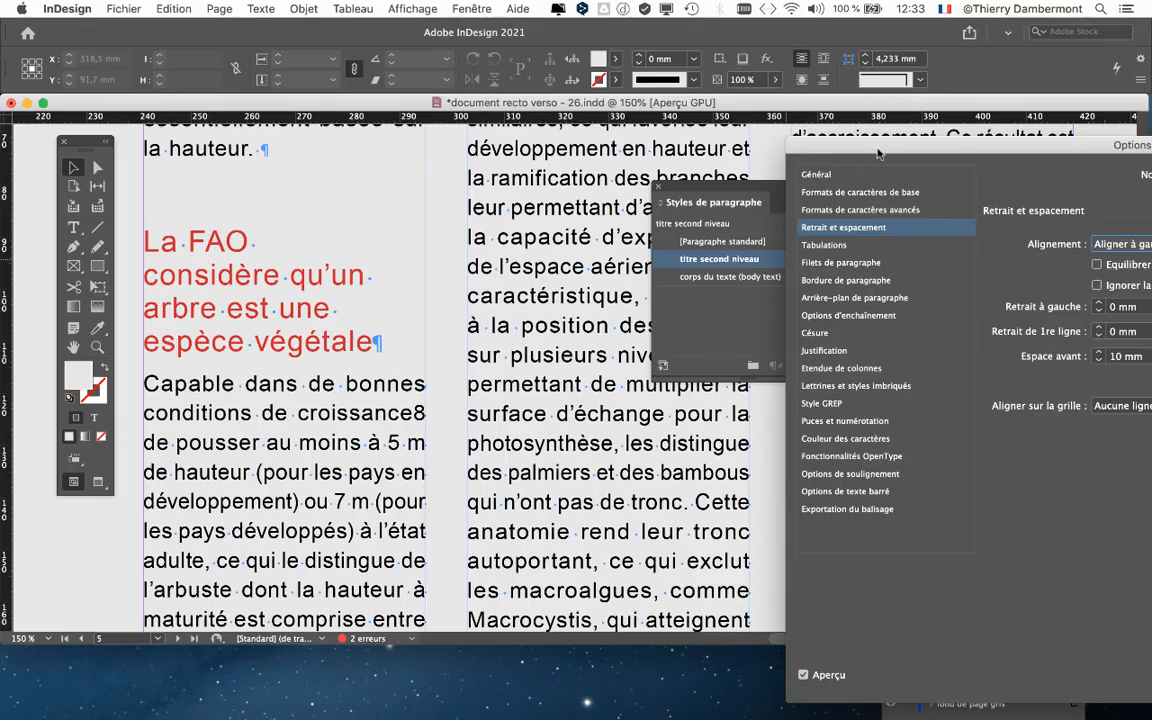
pyautogui.moveTo(878, 153); pyautogui.dragTo(240, 412)
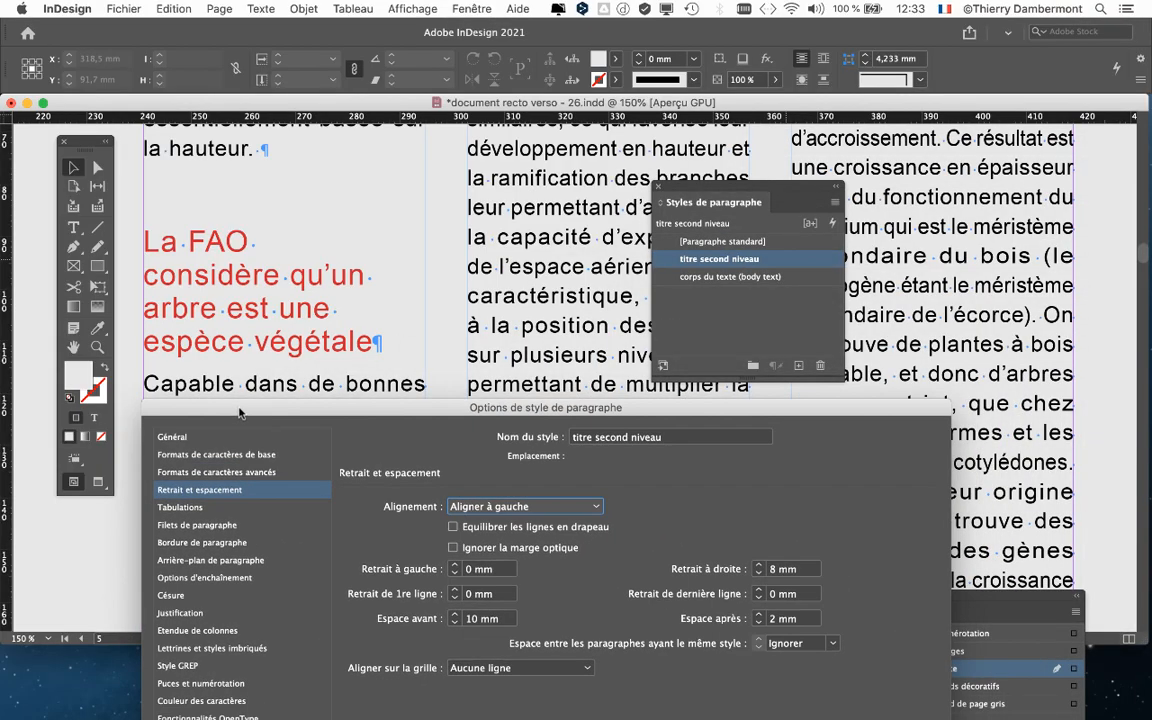
pyautogui.click(757, 566)
pyautogui.click(757, 566)
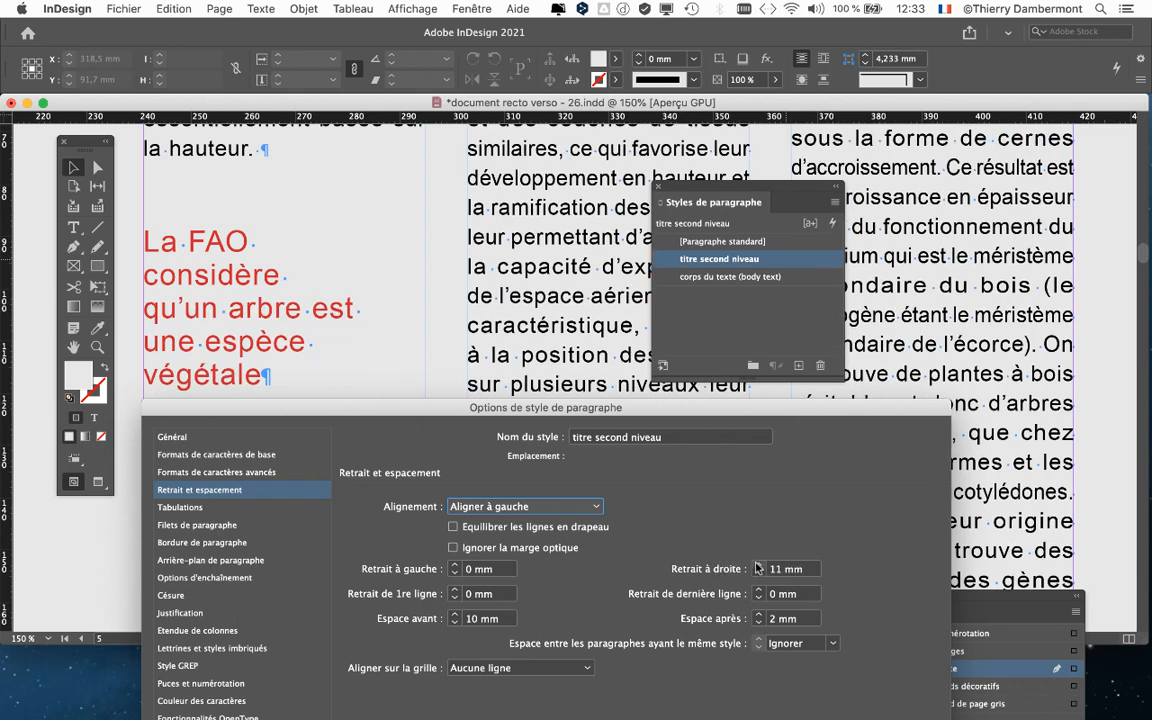
# - Inspect the style's hyphenation (Césure) settings and return to the indents and spacing section
pyautogui.moveTo(285, 422); pyautogui.dragTo(724, 482)
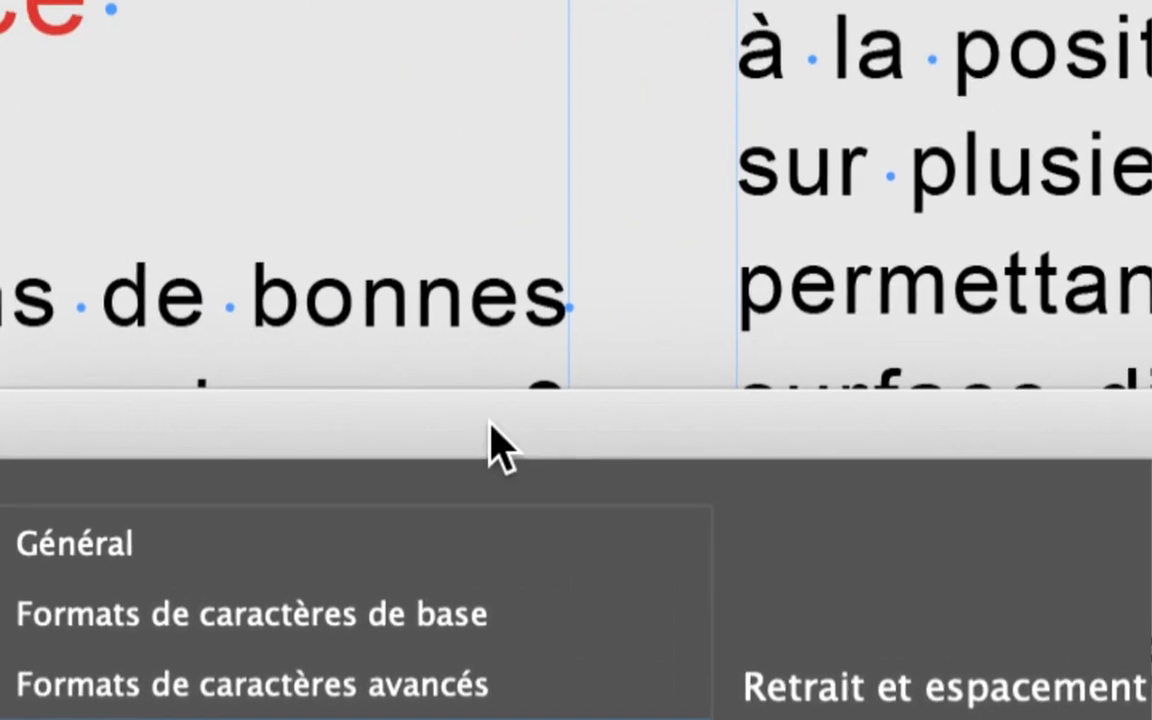
pyautogui.moveTo(490, 424); pyautogui.dragTo(654, 498)
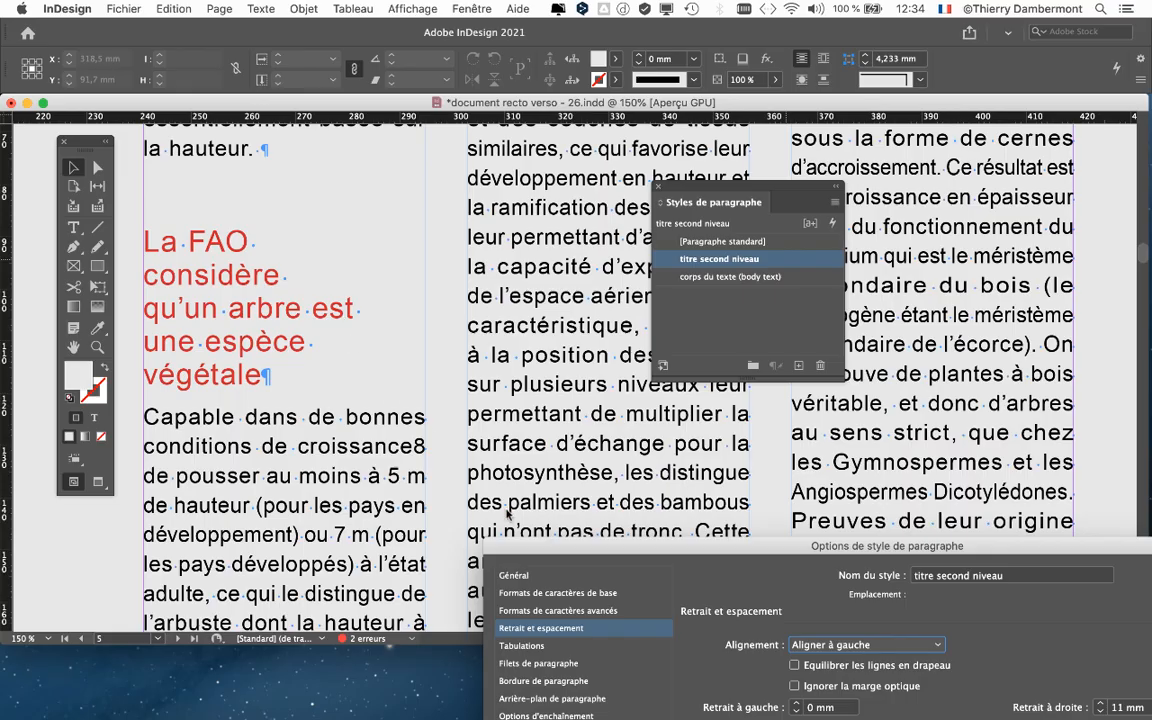
pyautogui.moveTo(532, 552); pyautogui.dragTo(505, 138)
pyautogui.click(486, 320)
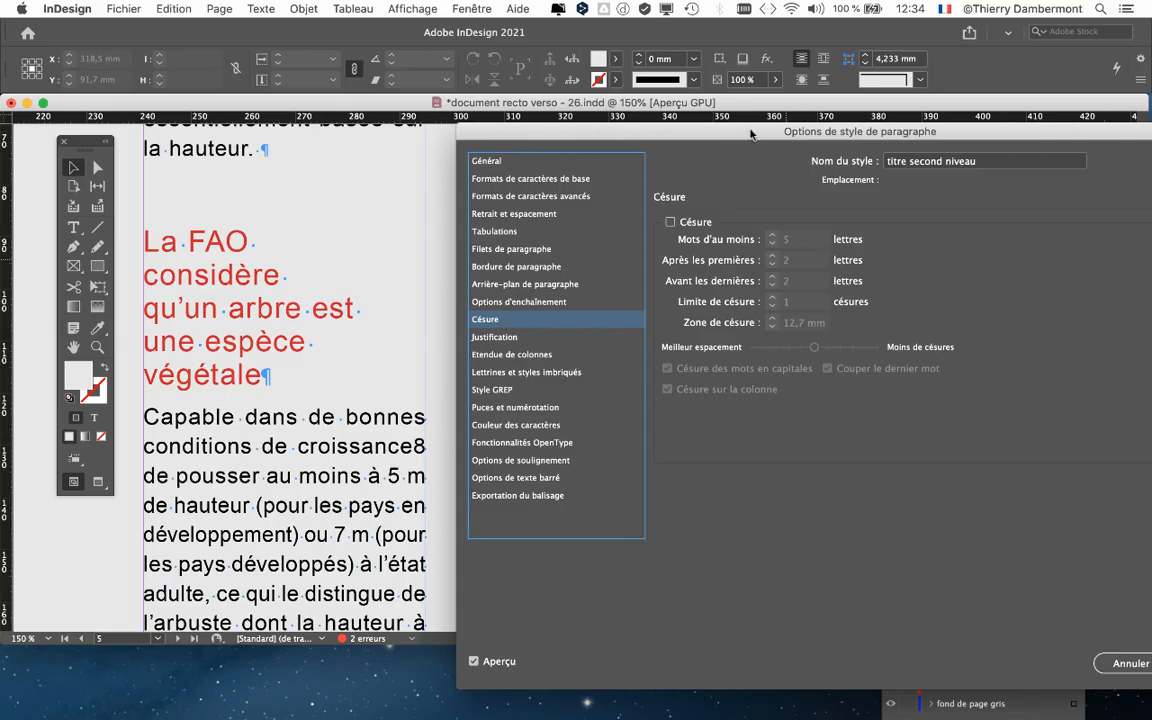
pyautogui.moveTo(751, 133); pyautogui.dragTo(738, 159)
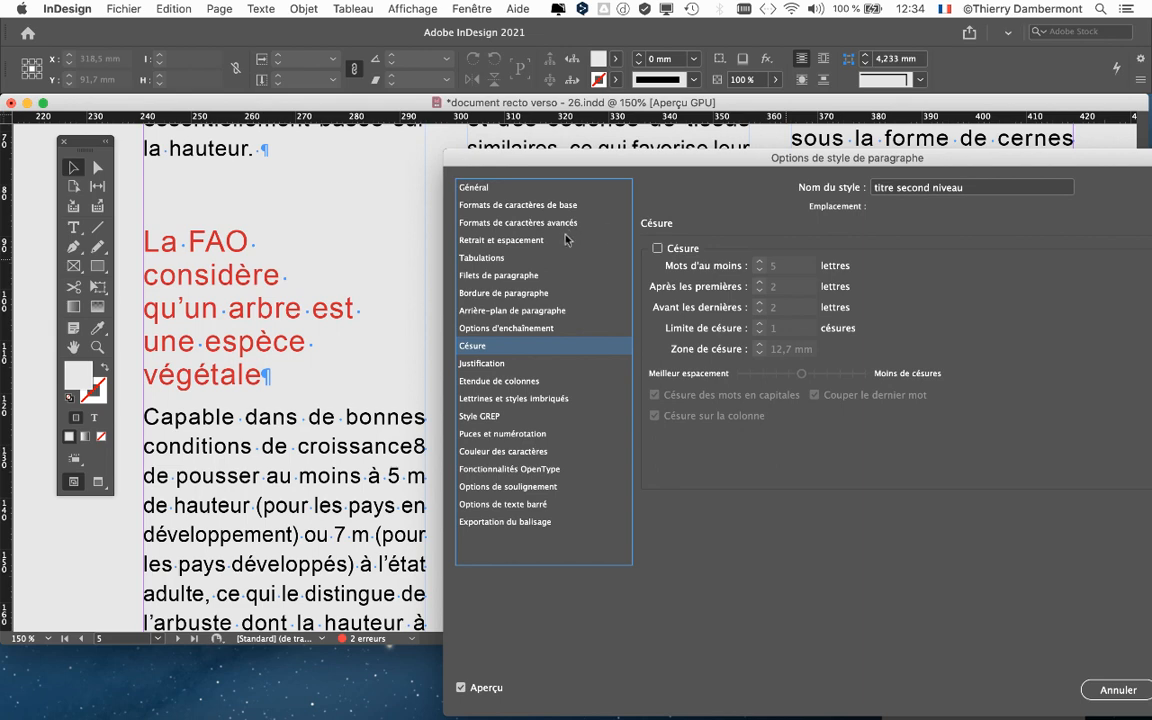
pyautogui.moveTo(757, 162); pyautogui.dragTo(749, 146)
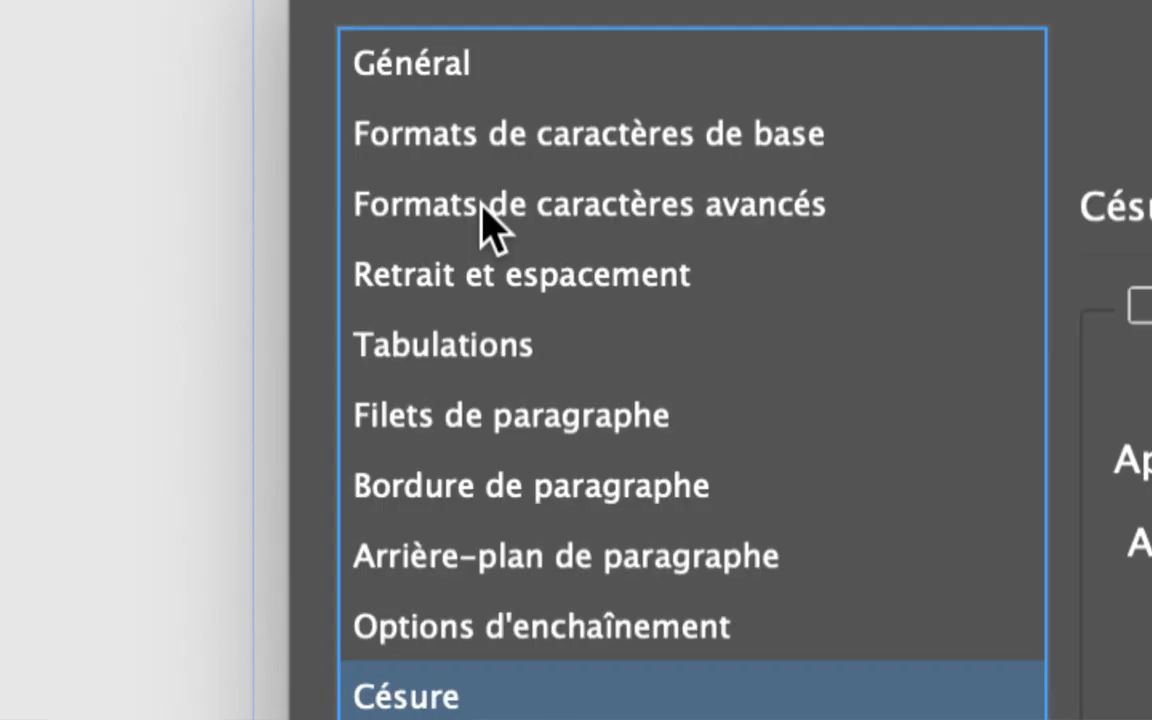
pyautogui.click(507, 280)
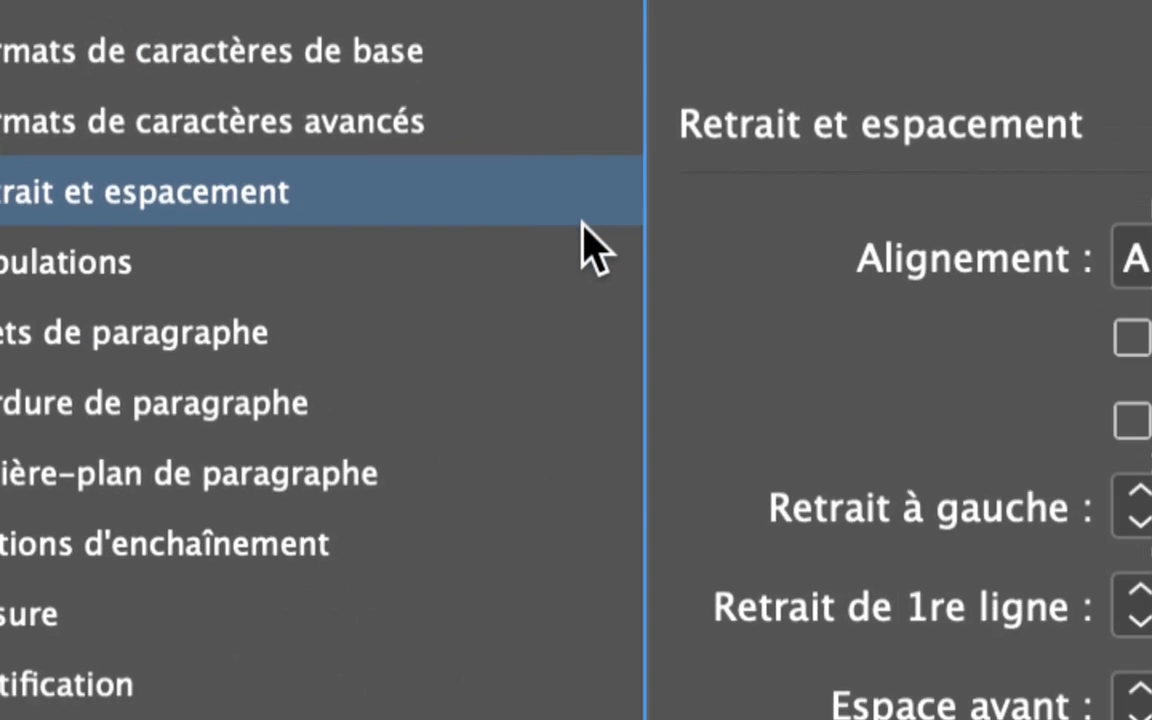
# - Set the 'titre second niveau' style's alignment to Aligner à droite in the indents and spacing section
pyautogui.click(725, 232)
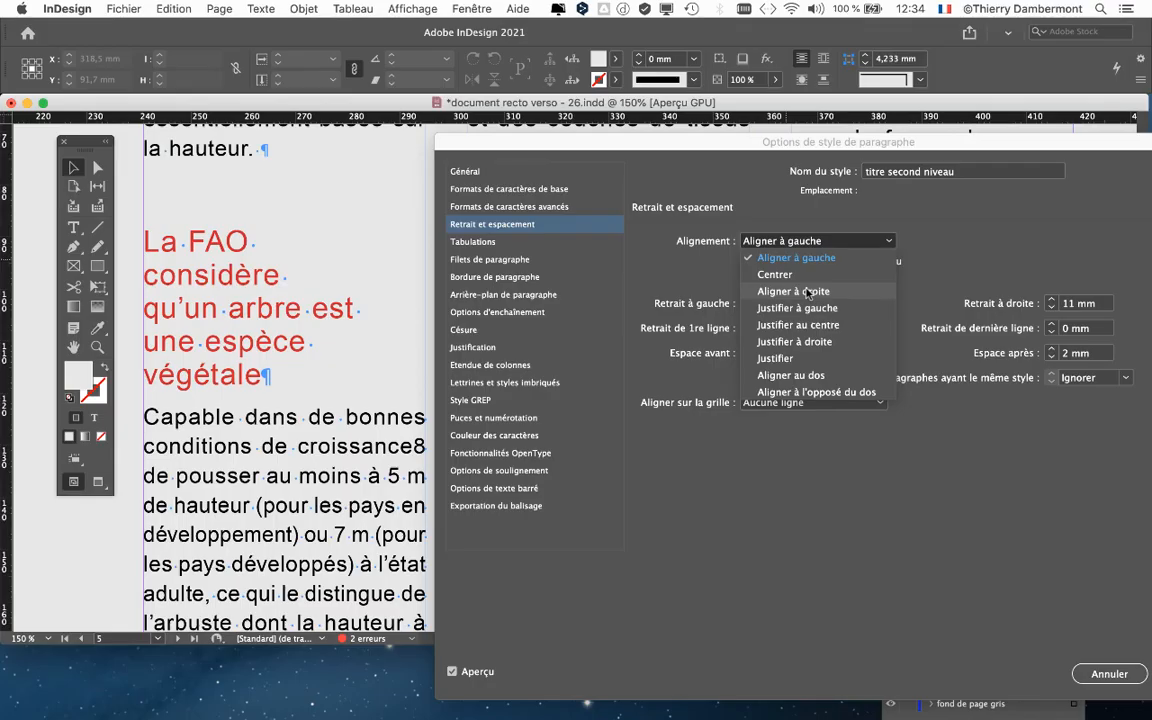
pyautogui.click(807, 292)
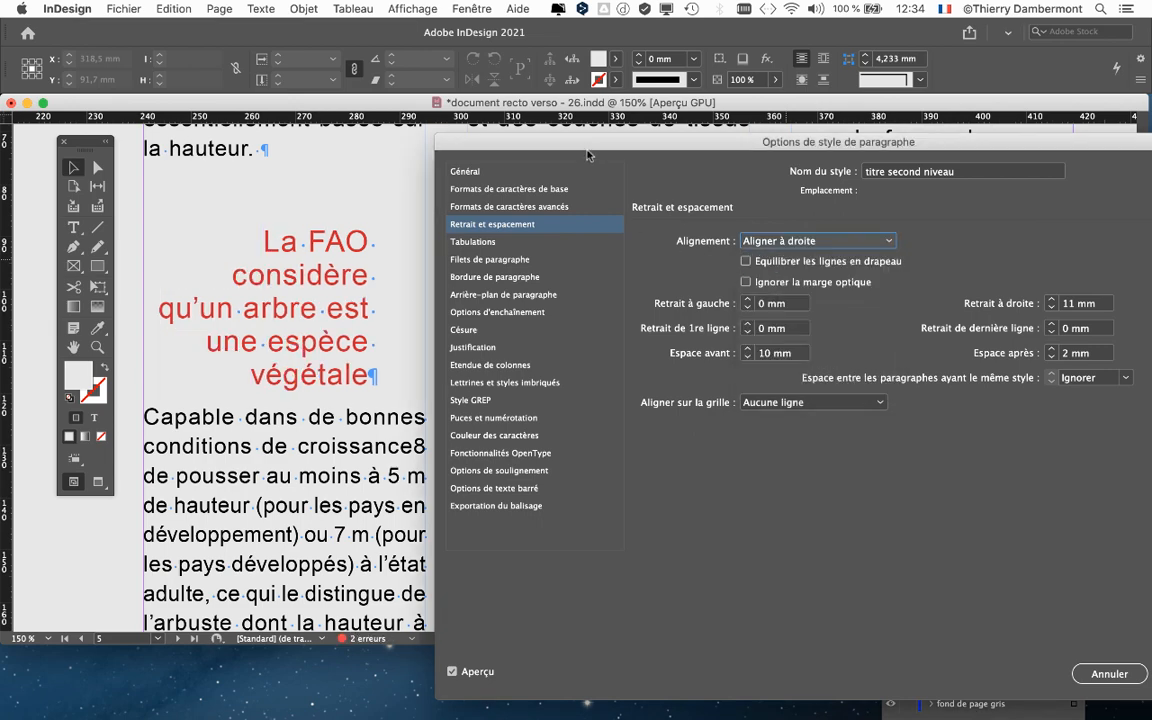
pyautogui.moveTo(589, 155); pyautogui.dragTo(678, 112)
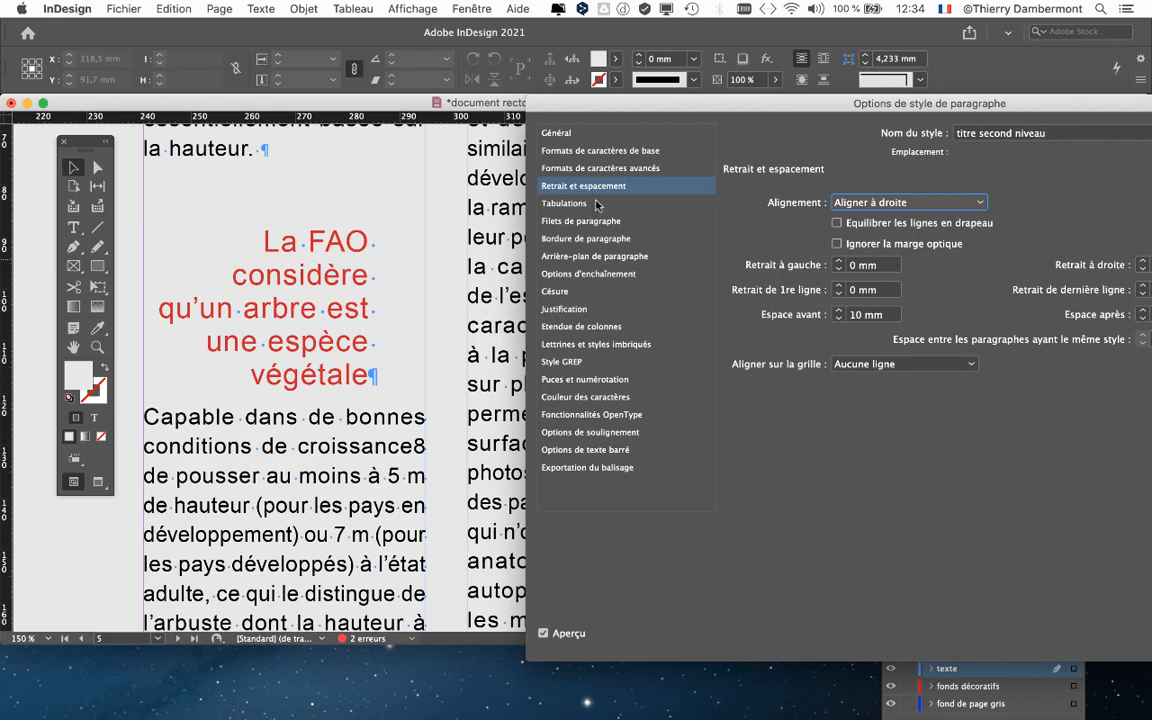
pyautogui.moveTo(888, 100); pyautogui.dragTo(275, 419)
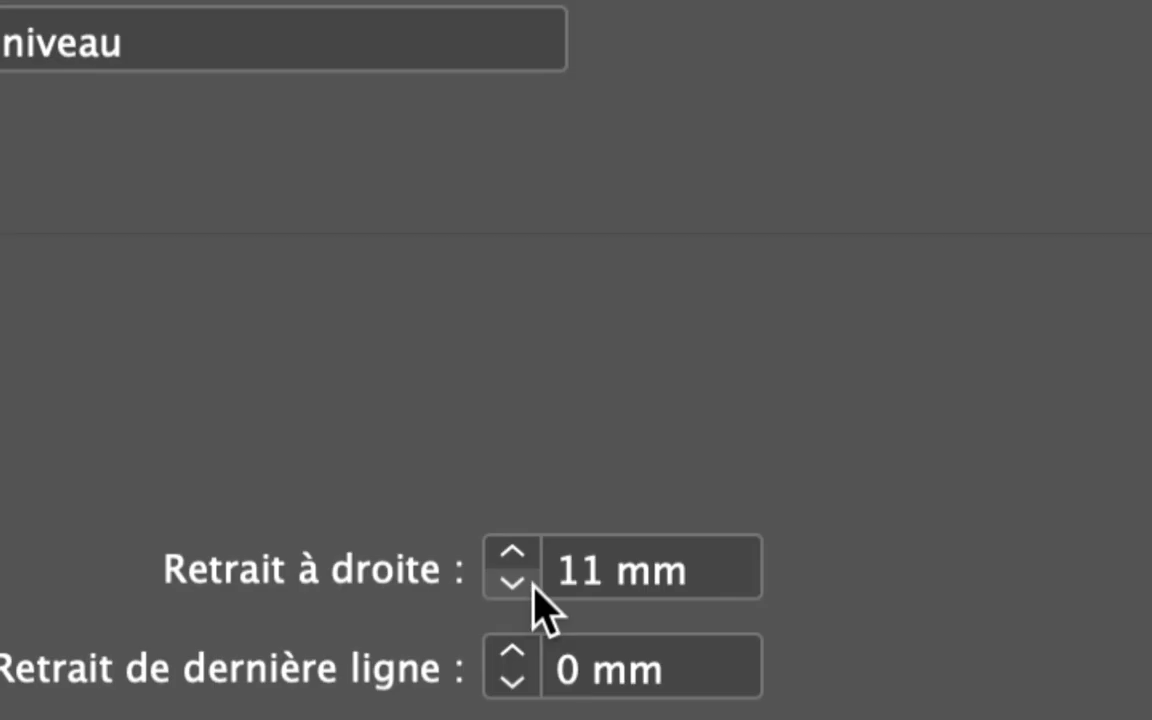
# - Set the style's right indent to 0 mm
pyautogui.doubleClick(542, 587)
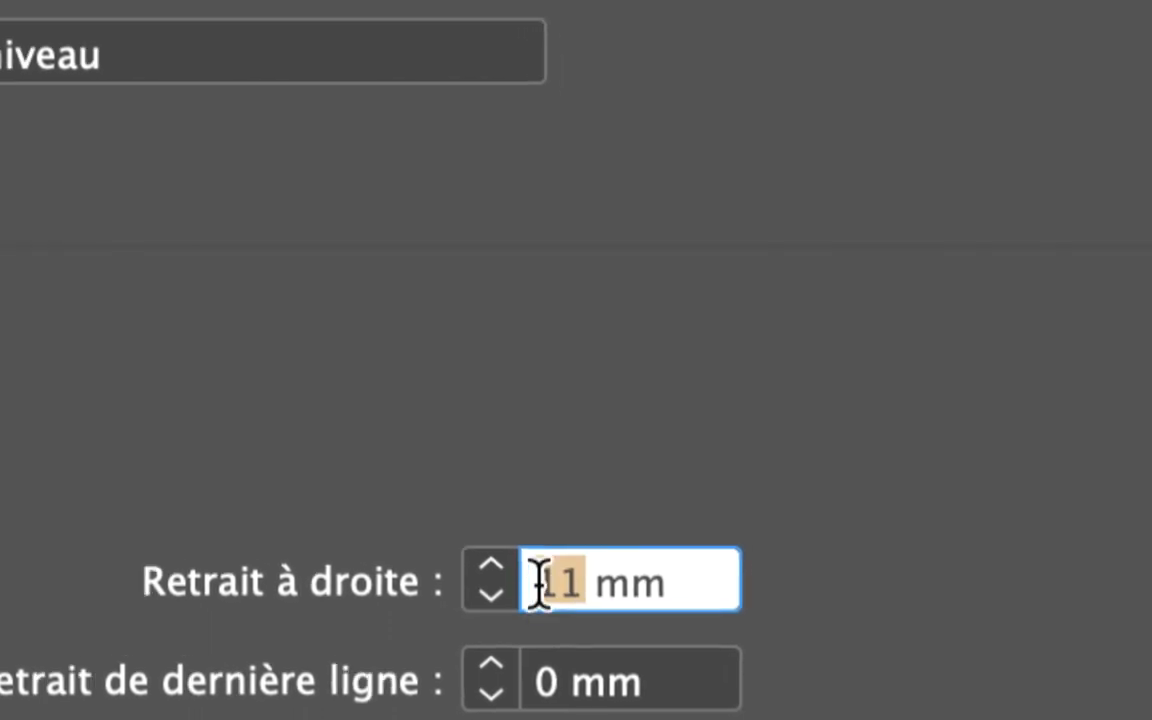
pyautogui.write('0')
pyautogui.press('Tab')
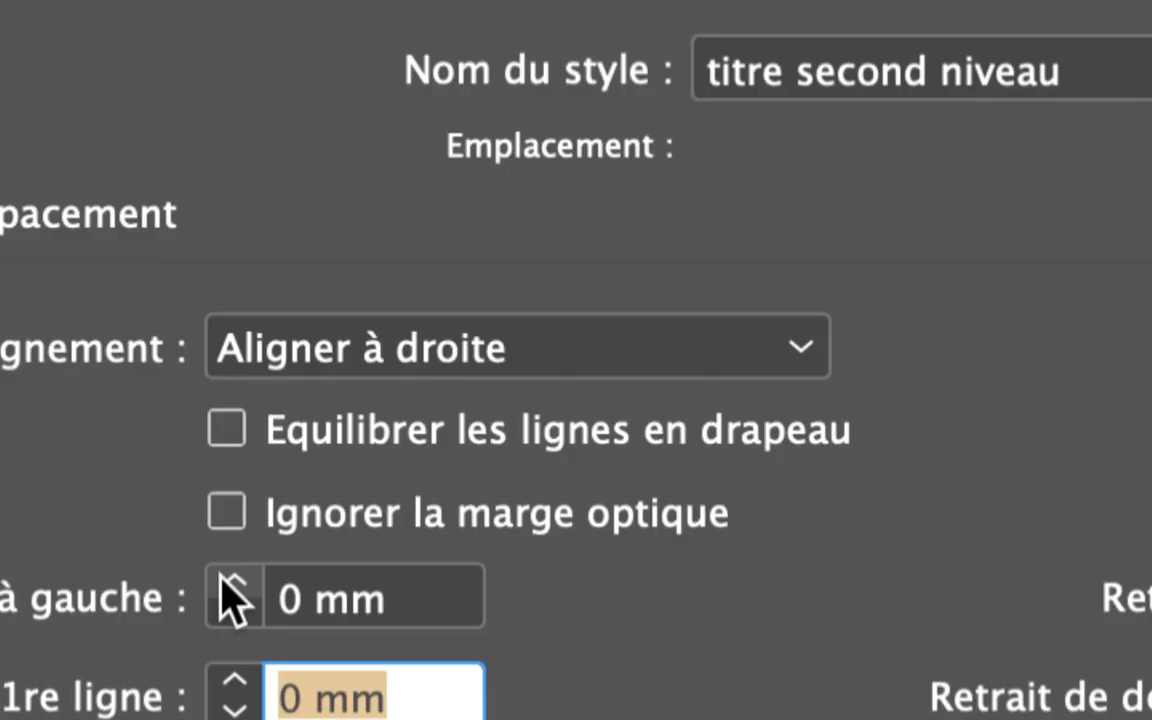
# - Raise the style's left indent step by step to 8 mm and confirm the paragraph style options
pyautogui.click(222, 580)
pyautogui.click(222, 580)
pyautogui.click(222, 580)
pyautogui.click(222, 580)
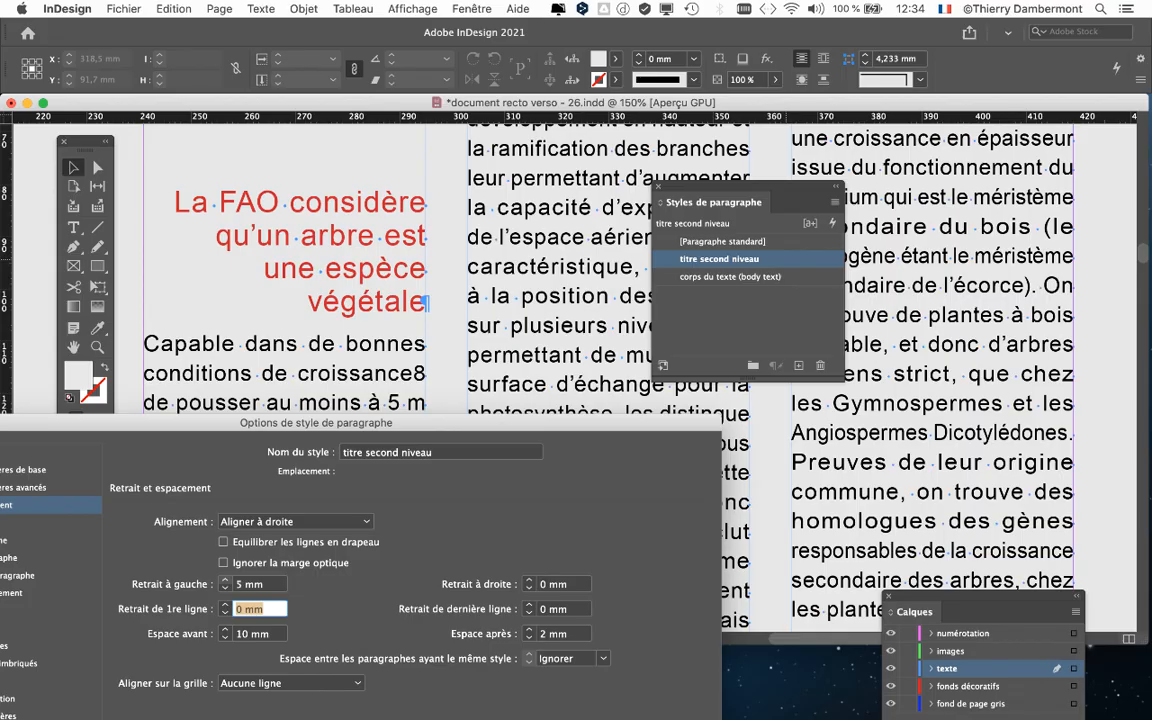
pyautogui.click(222, 580)
pyautogui.click(222, 580)
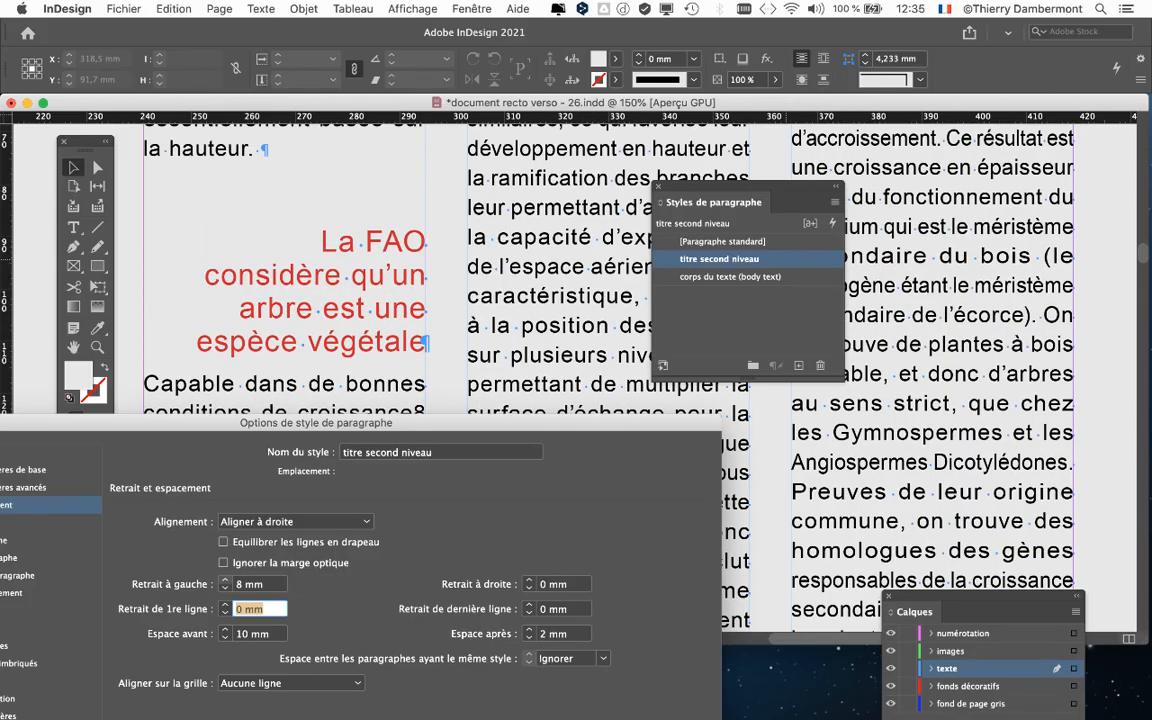
pyautogui.moveTo(330, 423); pyautogui.dragTo(352, 122)
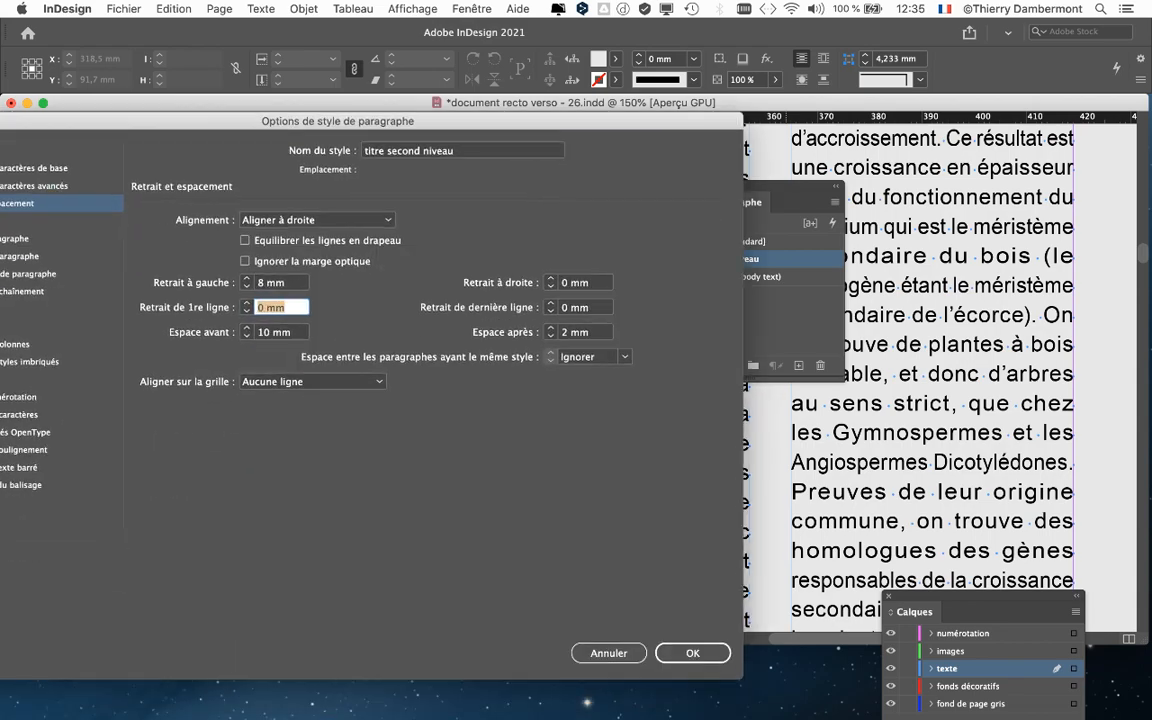
pyautogui.click(693, 653)
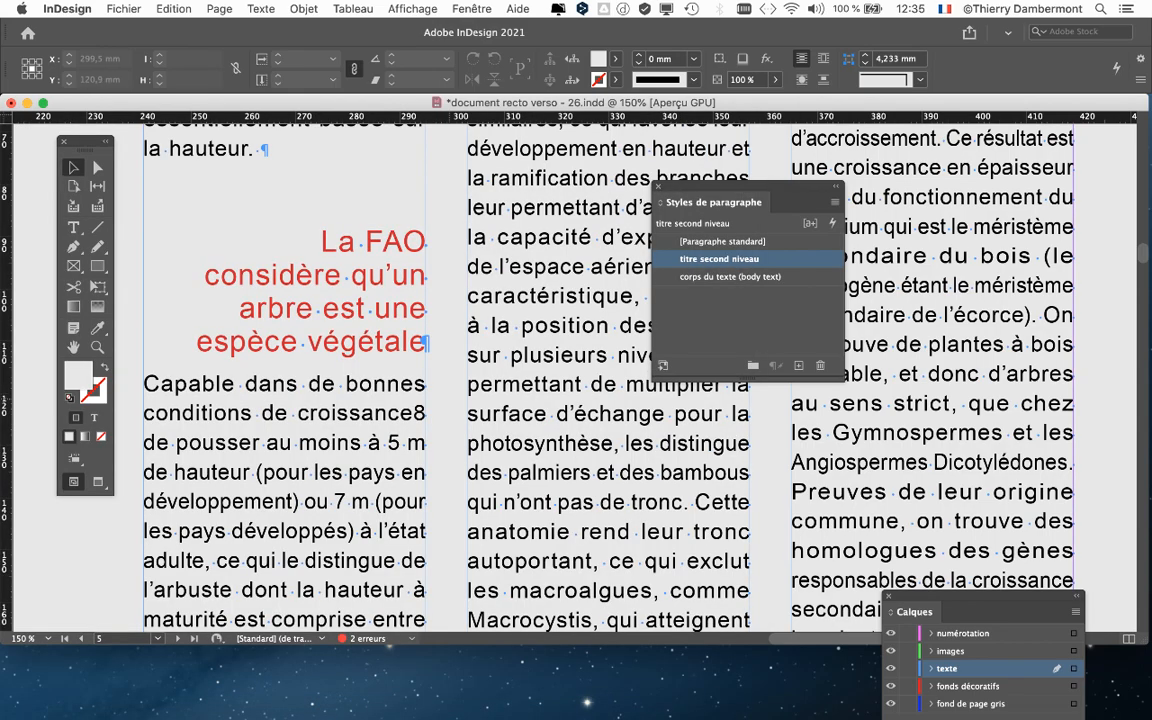
# - Reopen the style options, preview Aligner à gauche, then restore Aligner à droite and close the dialog
pyautogui.press('super+minus')
pyautogui.press('super+minus')
pyautogui.press('super+minus')
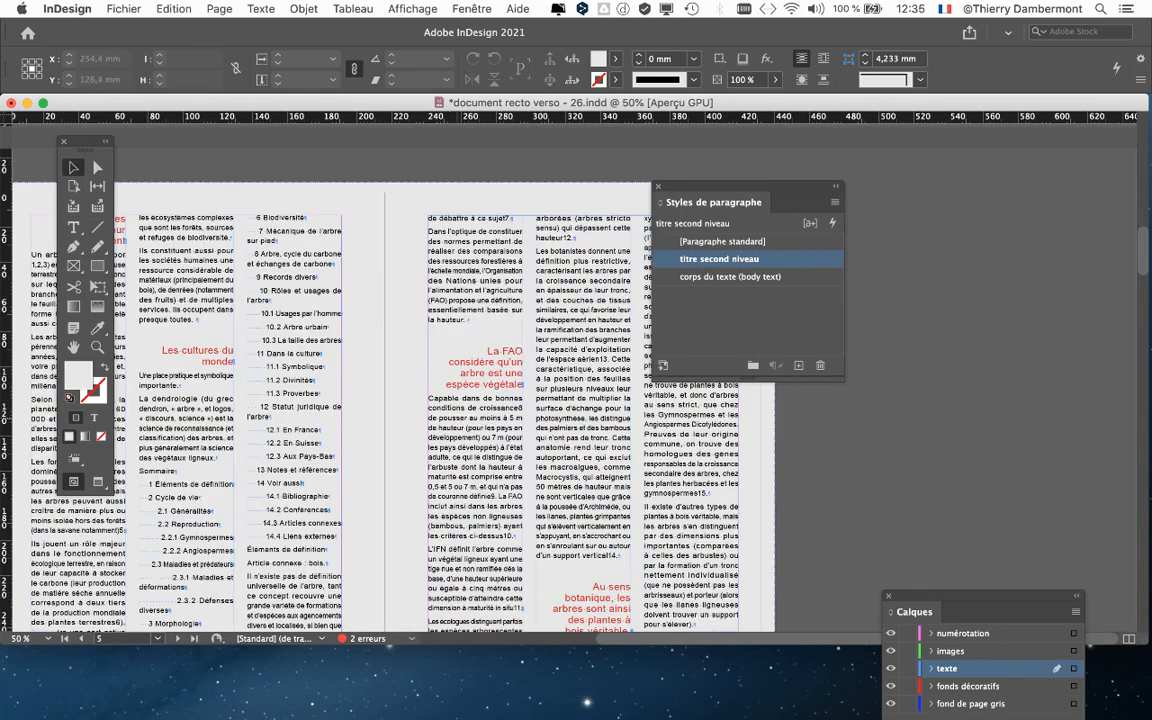
pyautogui.scroll(-5, 400, 380)
pyautogui.scroll(2, 603, 422)
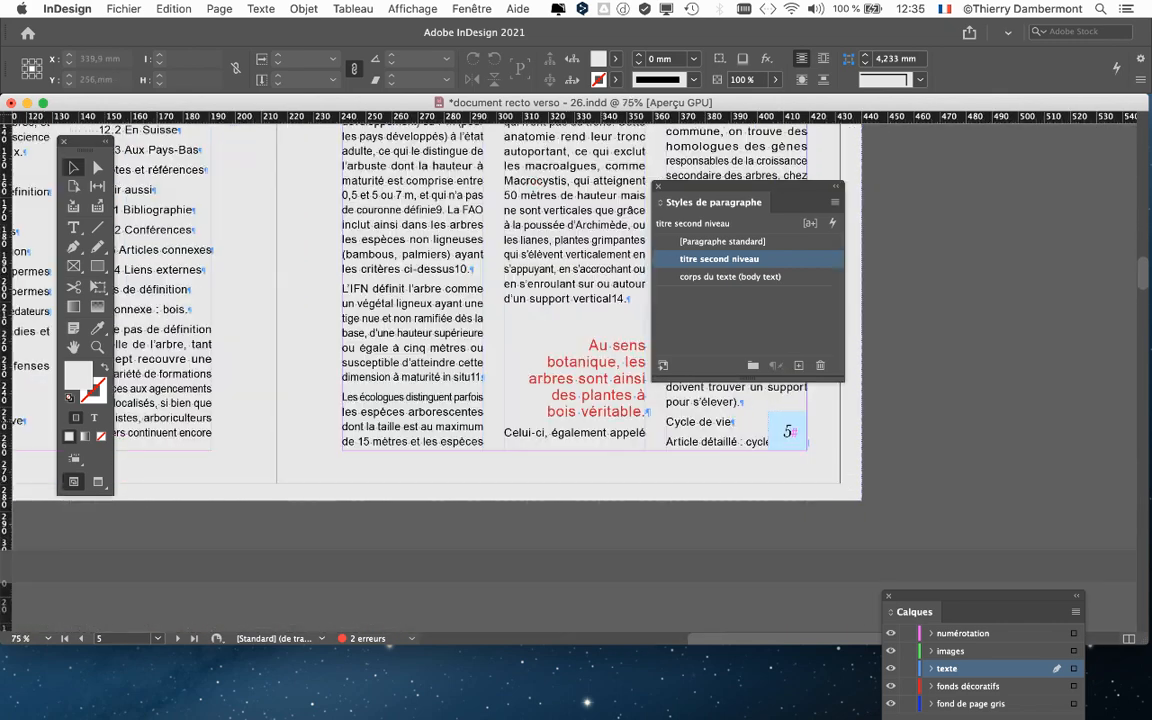
pyautogui.moveTo(712, 187); pyautogui.dragTo(876, 190)
pyautogui.scroll(1, 659, 343)
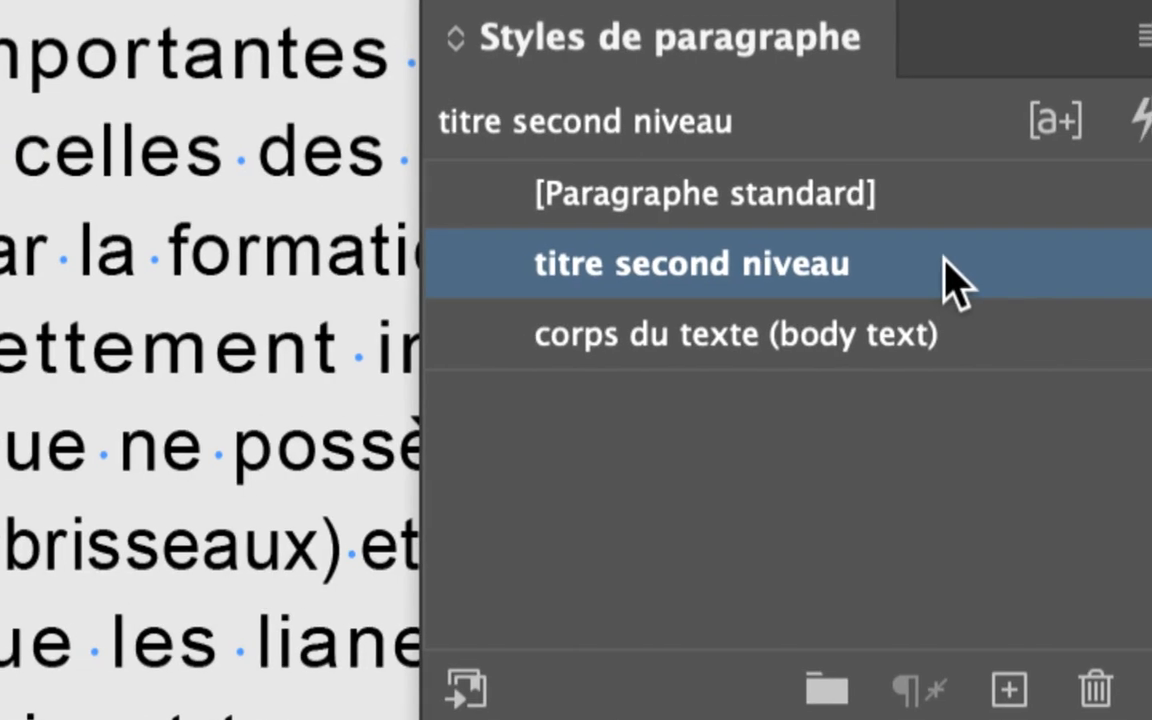
pyautogui.doubleClick(944, 258)
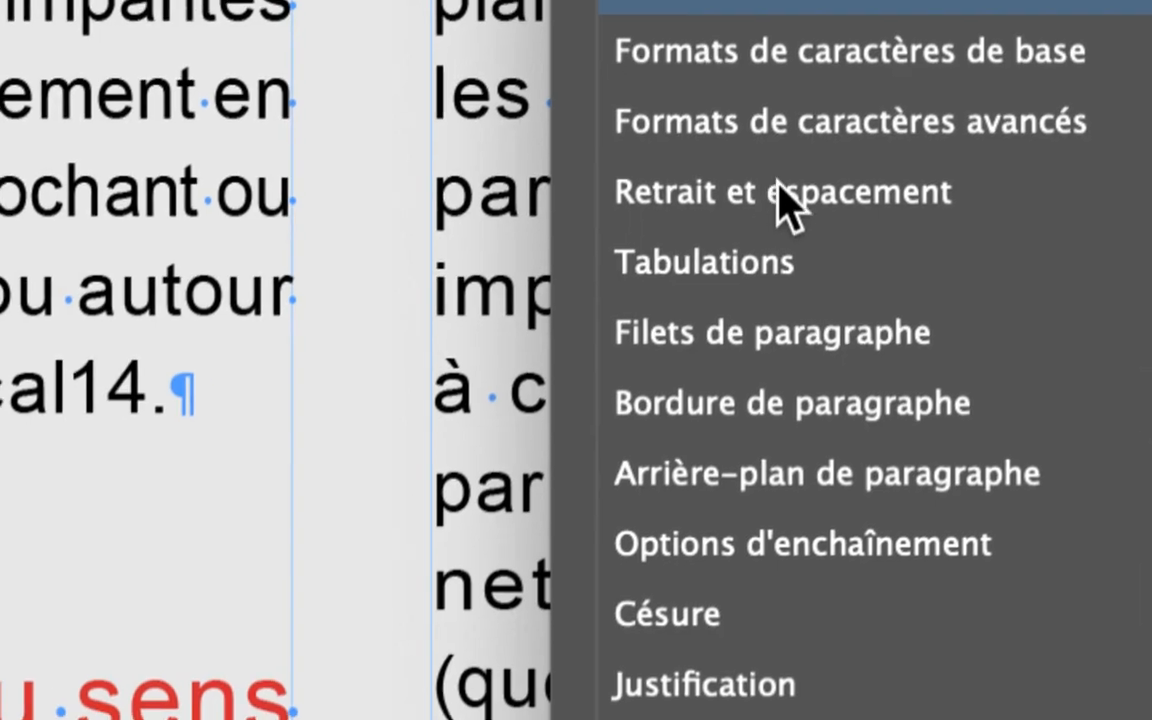
pyautogui.click(780, 188)
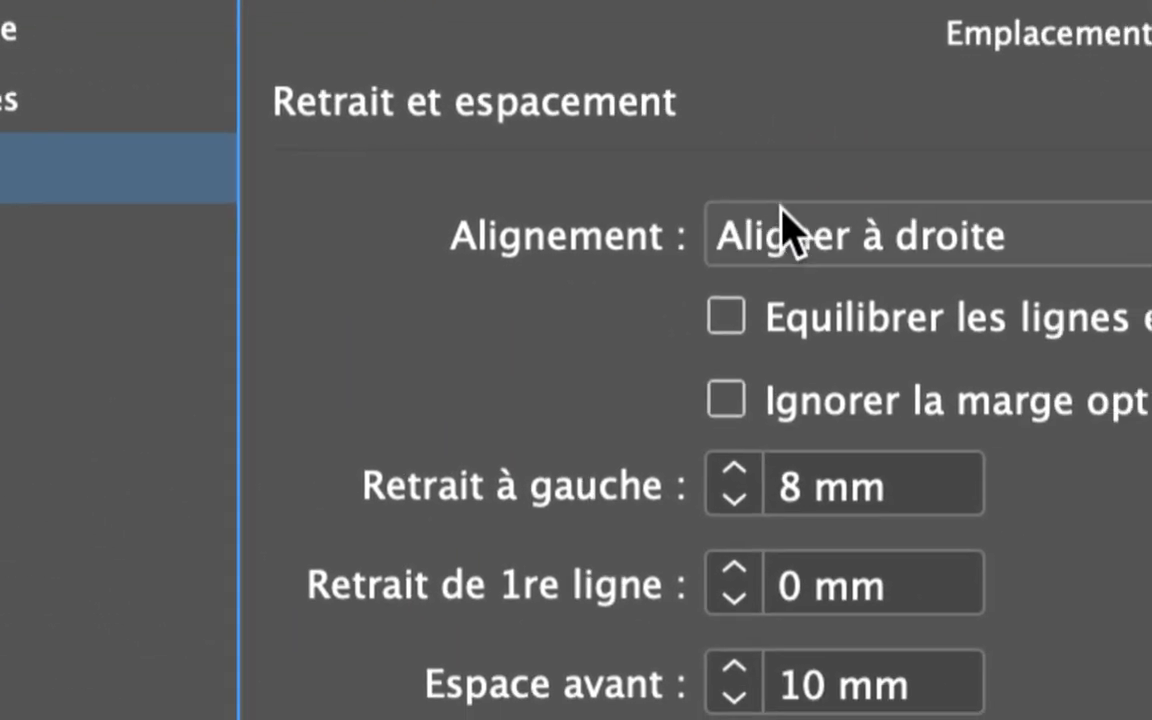
pyautogui.click(783, 230)
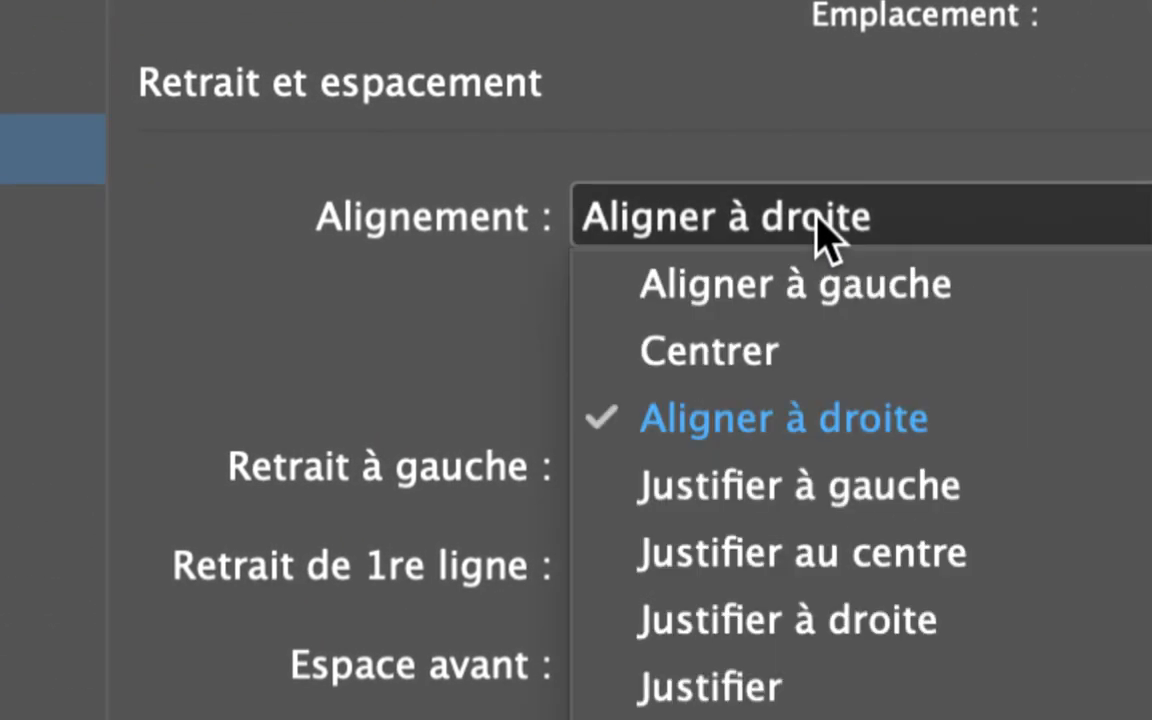
pyautogui.click(823, 236)
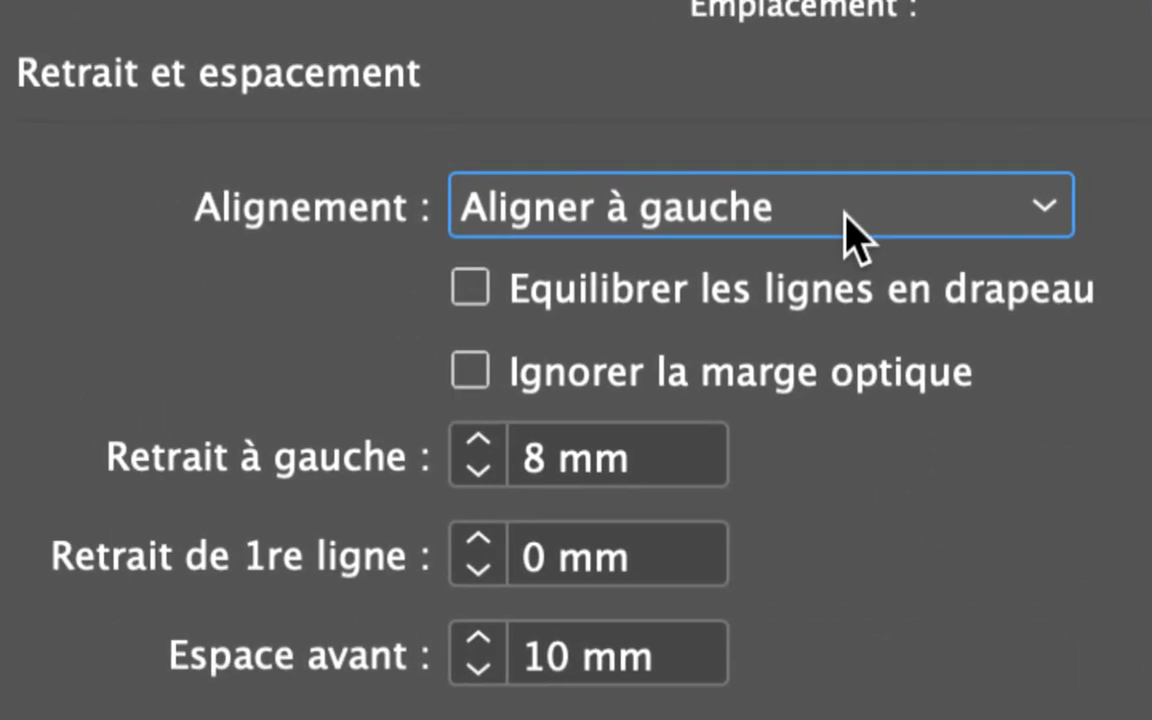
pyautogui.click(843, 223)
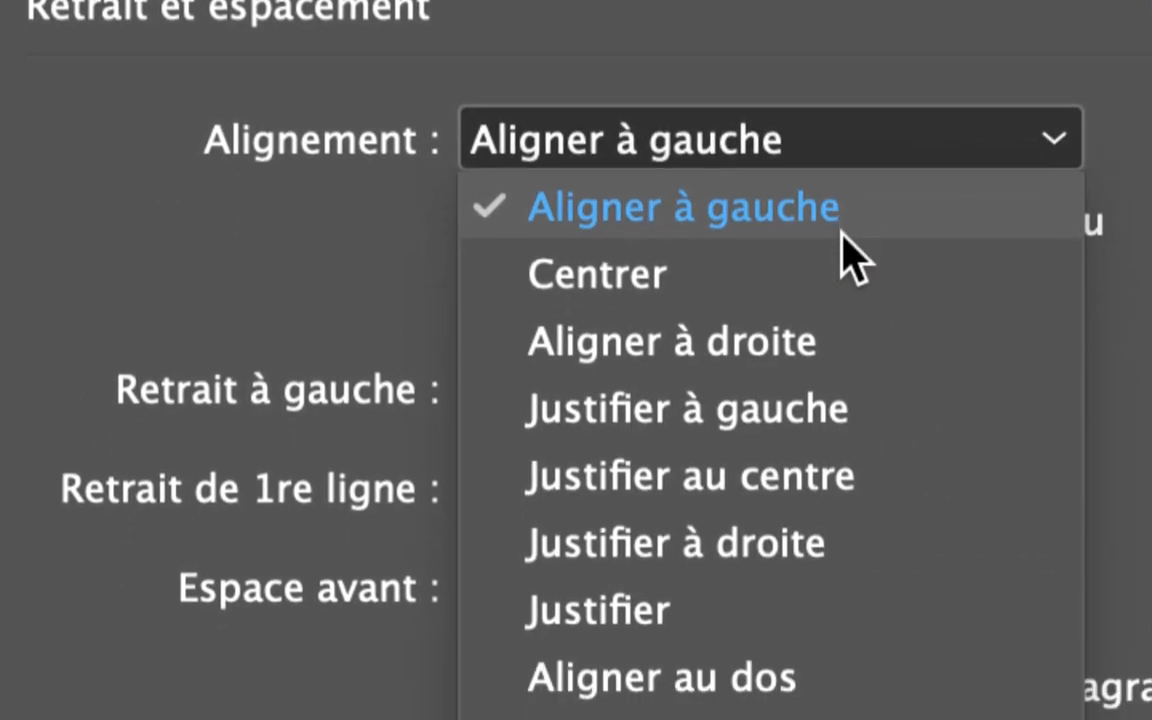
pyautogui.click(841, 337)
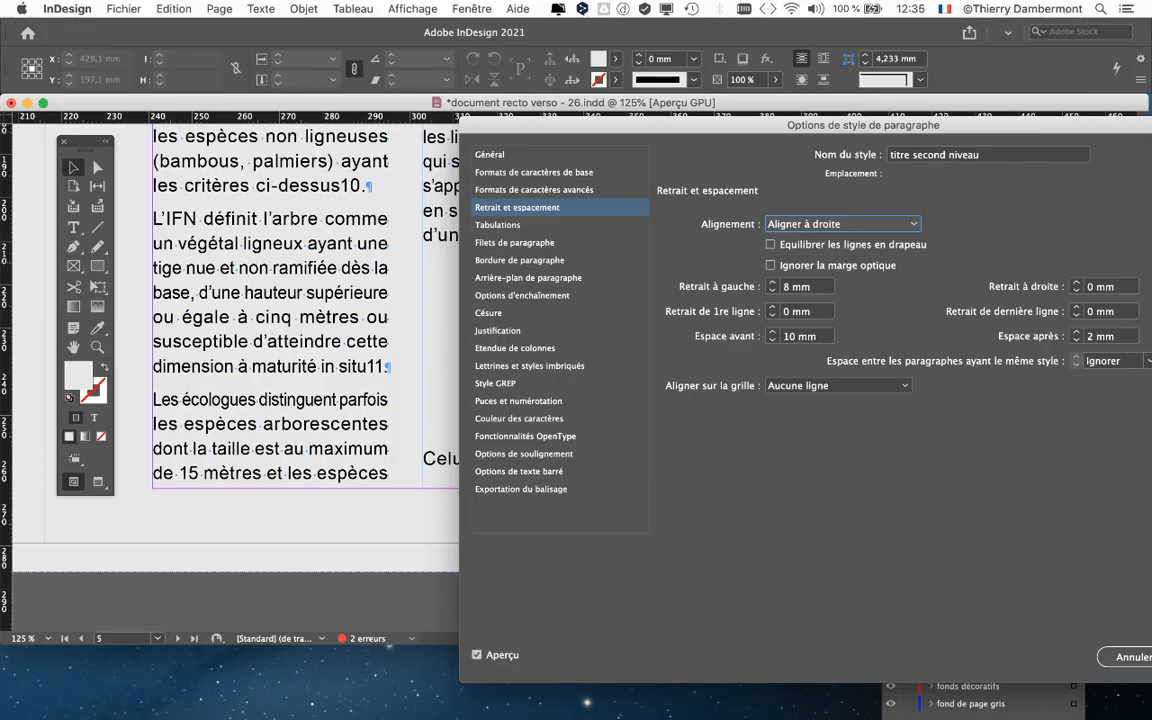
pyautogui.press('Return')
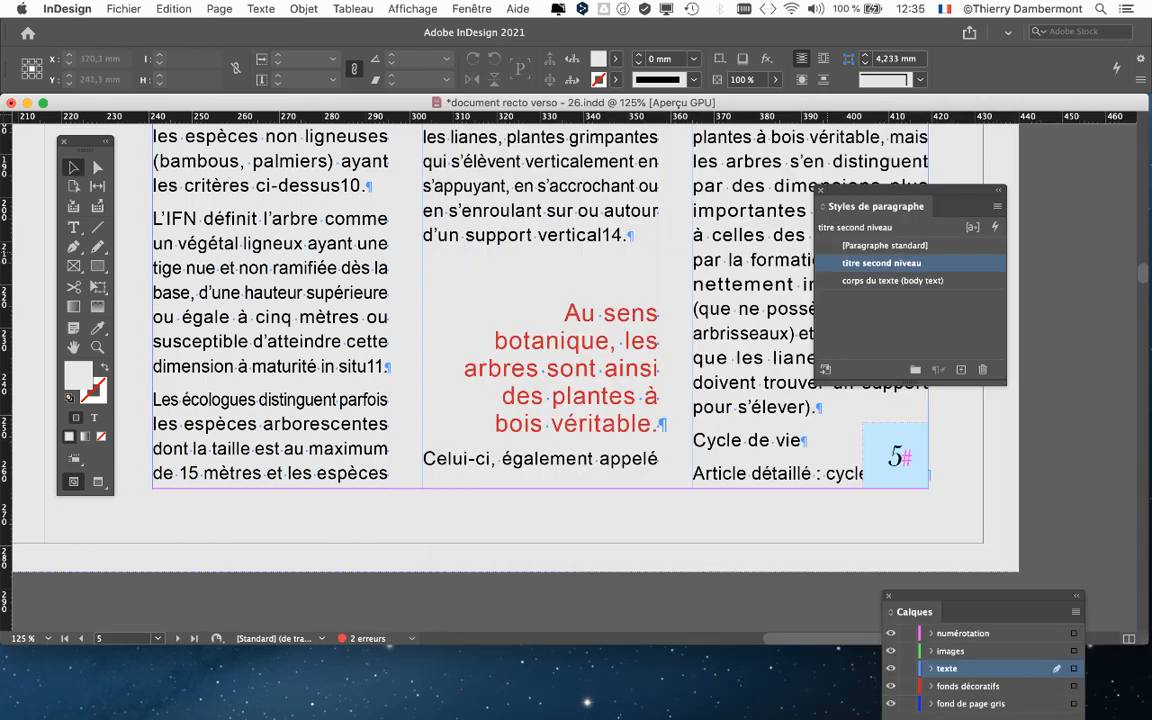
# - Save the document as a new version named document recto verso - 27.indd
pyautogui.moveTo(905, 191); pyautogui.dragTo(1065, 196)
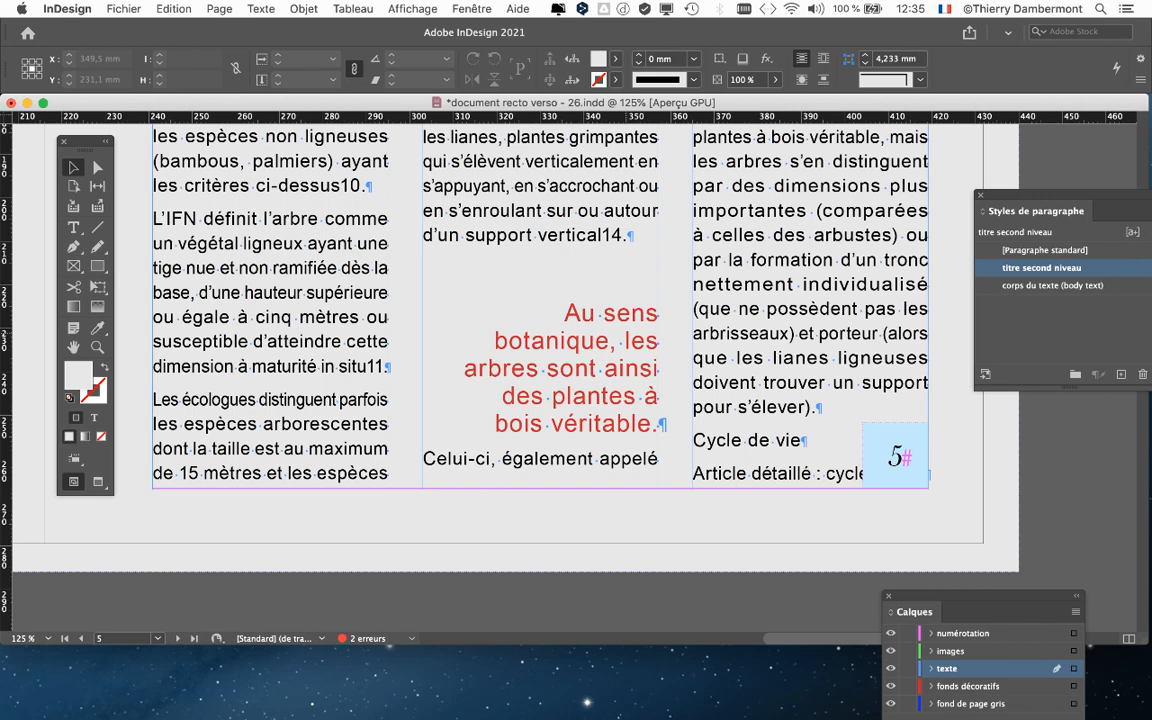
pyautogui.click(123, 9)
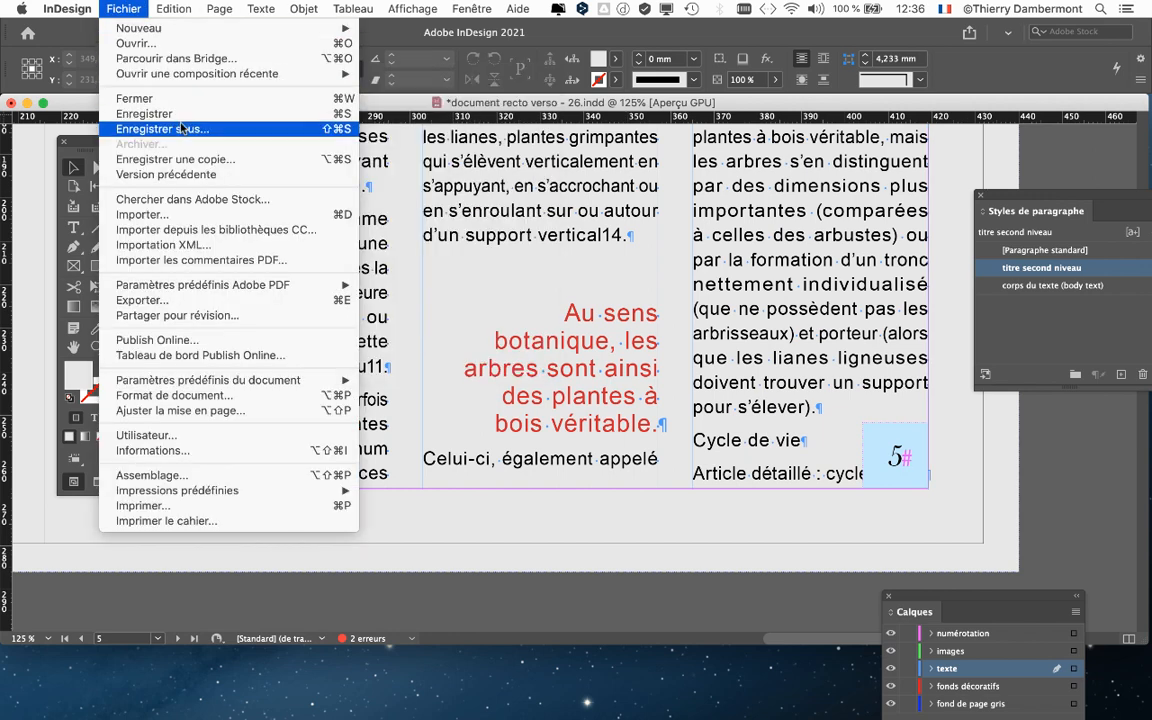
pyautogui.click(181, 128)
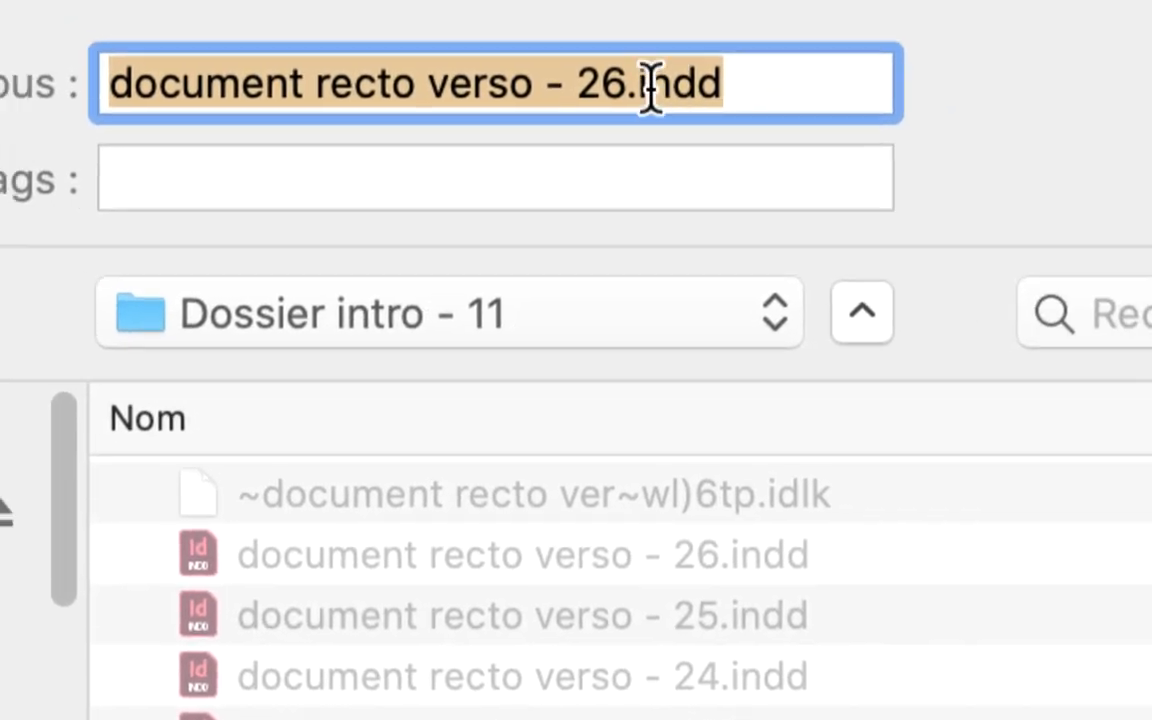
pyautogui.click(620, 92)
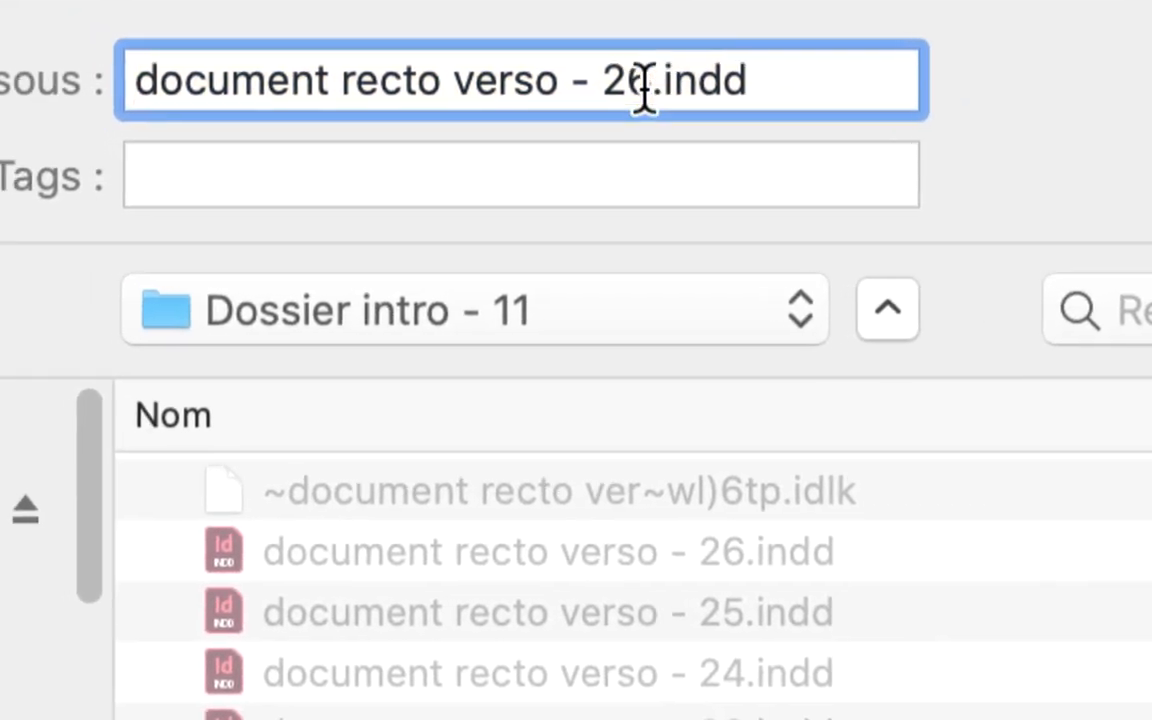
pyautogui.moveTo(648, 90); pyautogui.dragTo(630, 92)
pyautogui.write('7')
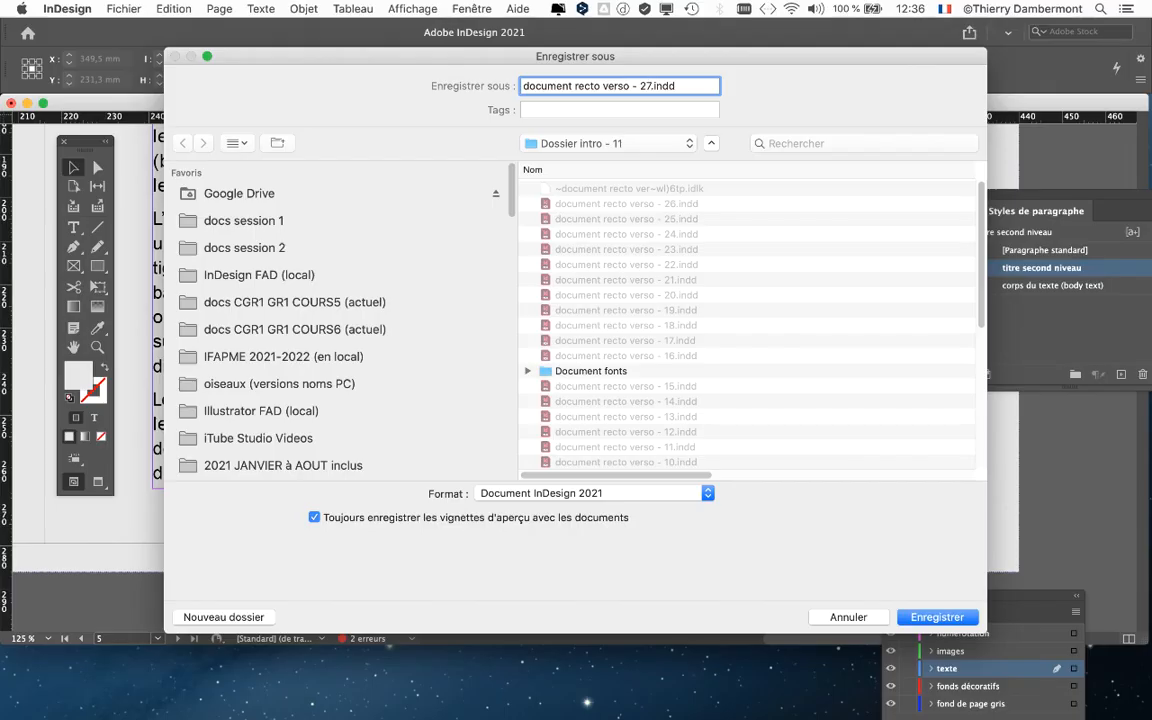
pyautogui.press('Return')
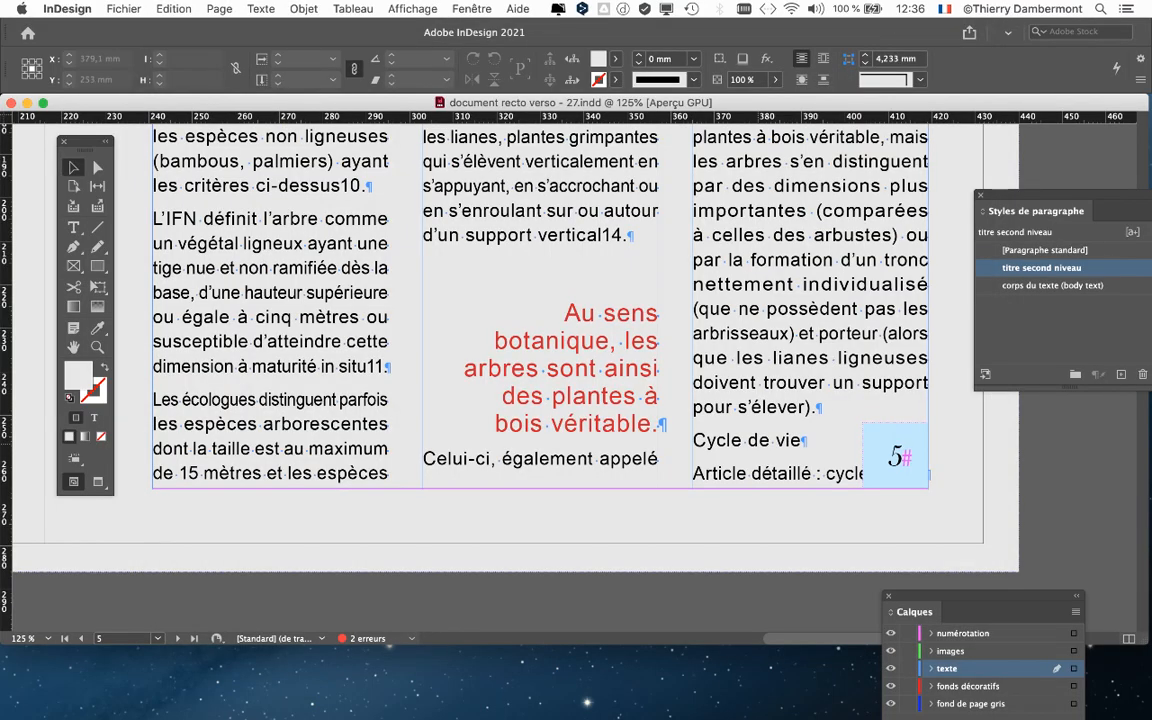
# - Select the text frame on page 5 and examine its text threading across the spreads
pyautogui.press('super+minus')
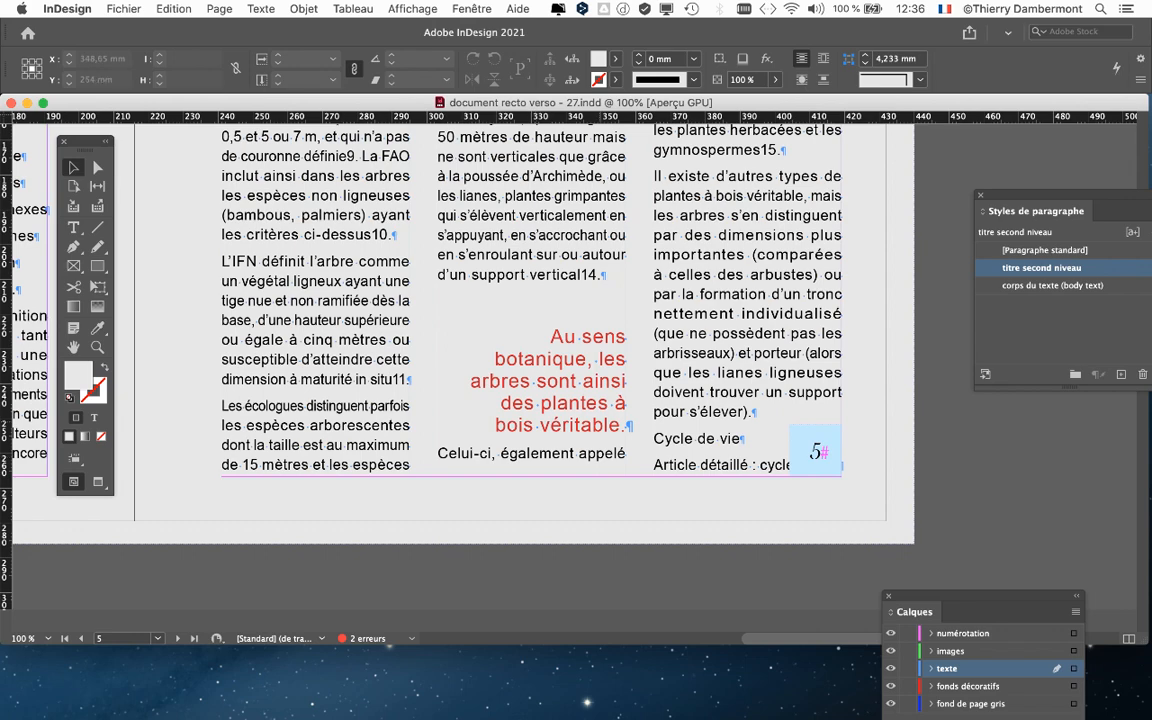
pyautogui.press('super+minus')
pyautogui.press('super+minus')
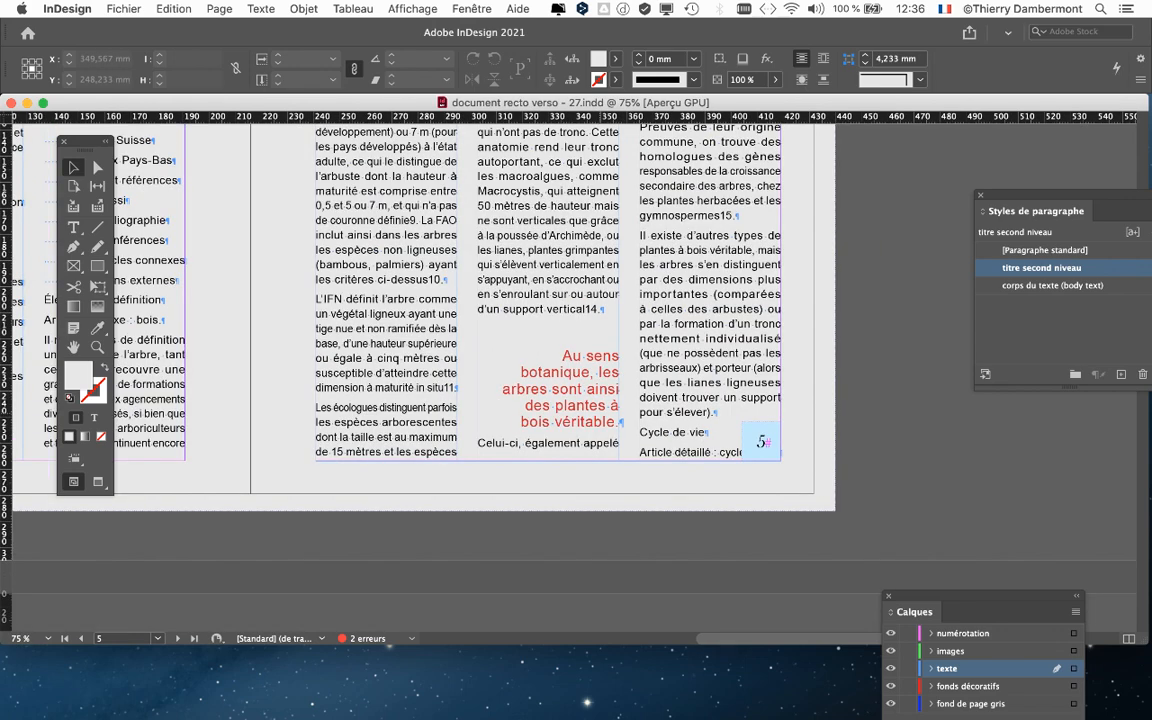
pyautogui.scroll(1, 390, 300)
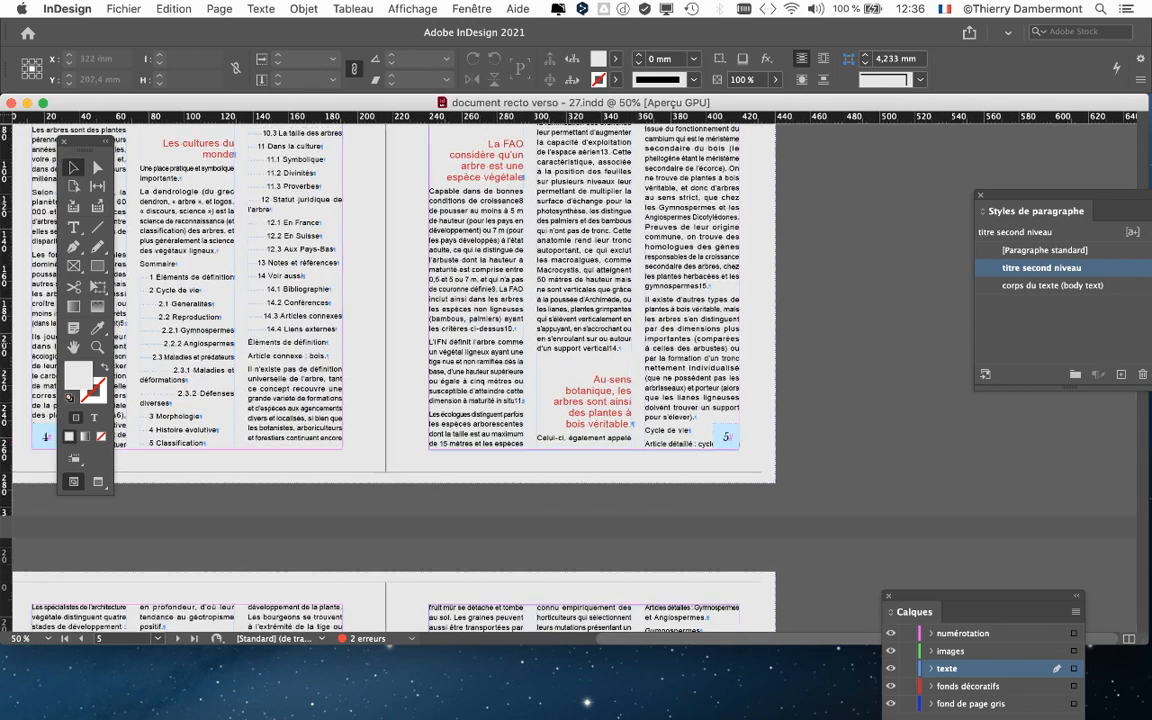
pyautogui.scroll(2, 390, 300)
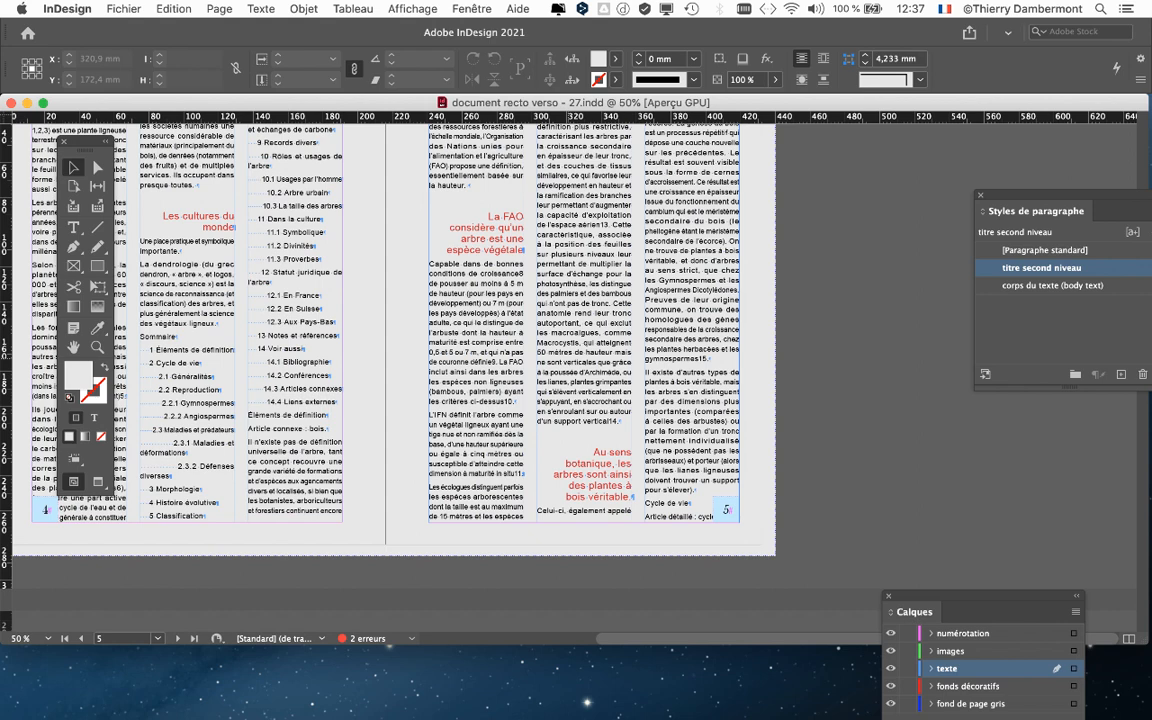
pyautogui.click(727, 510)
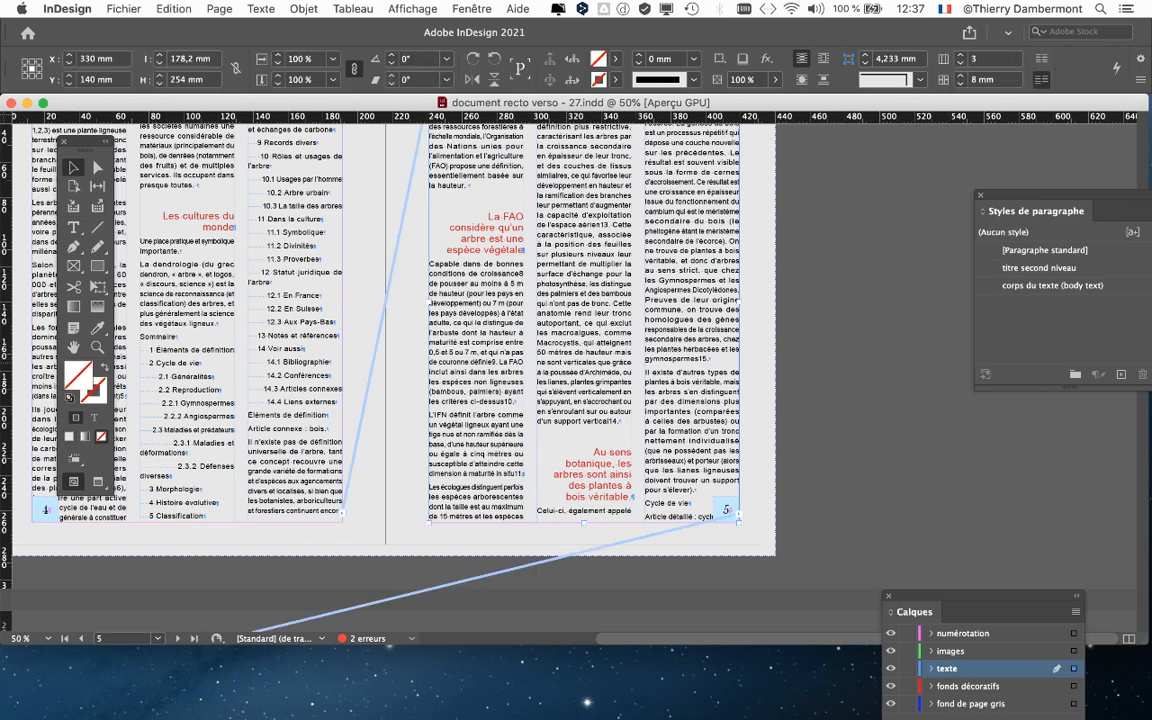
pyautogui.press('super+minus')
pyautogui.press('super+minus')
# - Hide the text threads display and deselect the frame
pyautogui.click(412, 8)
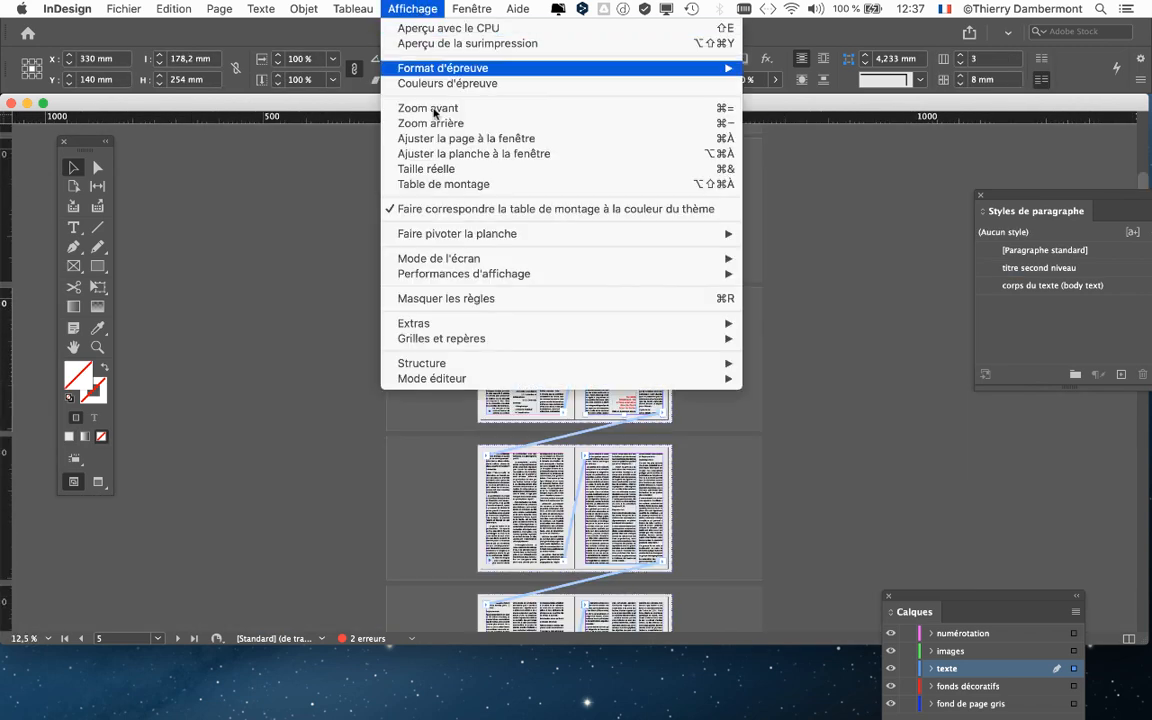
pyautogui.moveTo(609, 324)
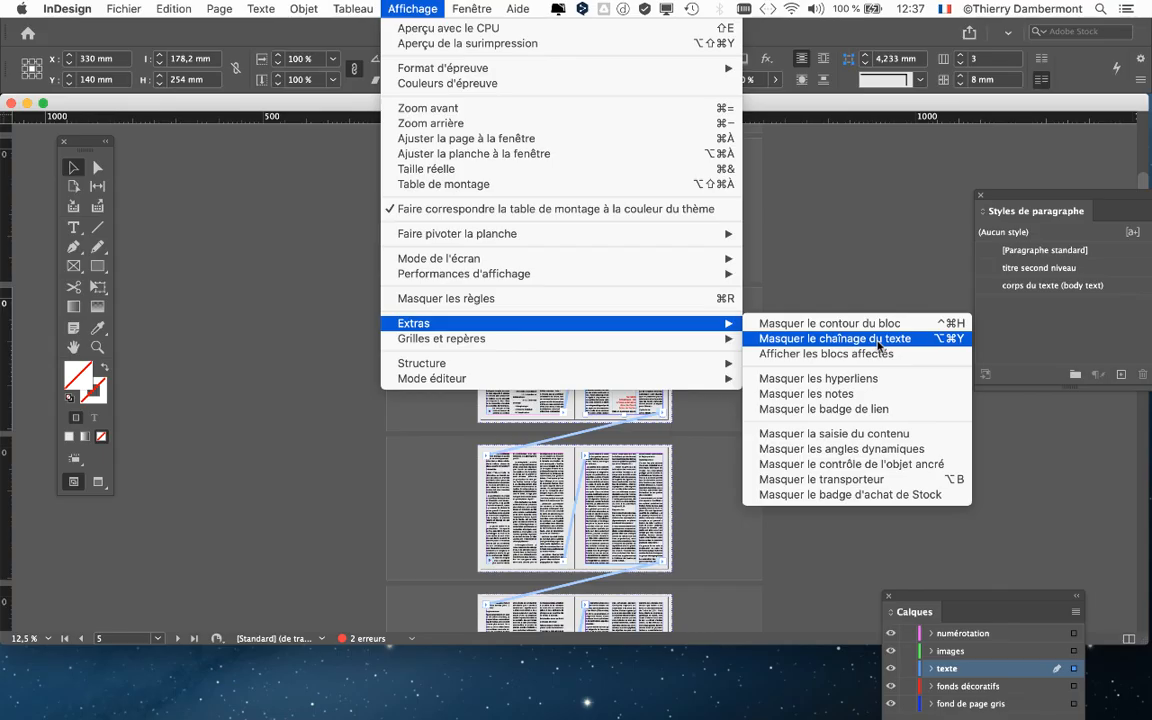
pyautogui.click(883, 345)
pyautogui.scroll(-3, 583, 363)
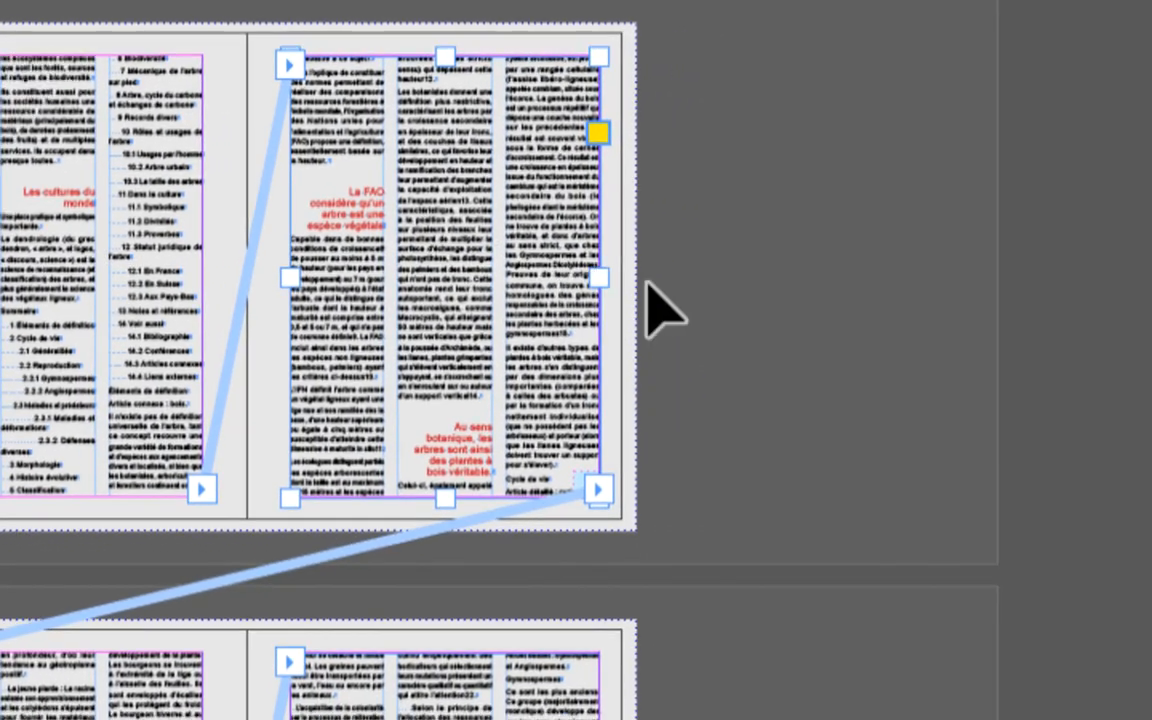
pyautogui.click(903, 322)
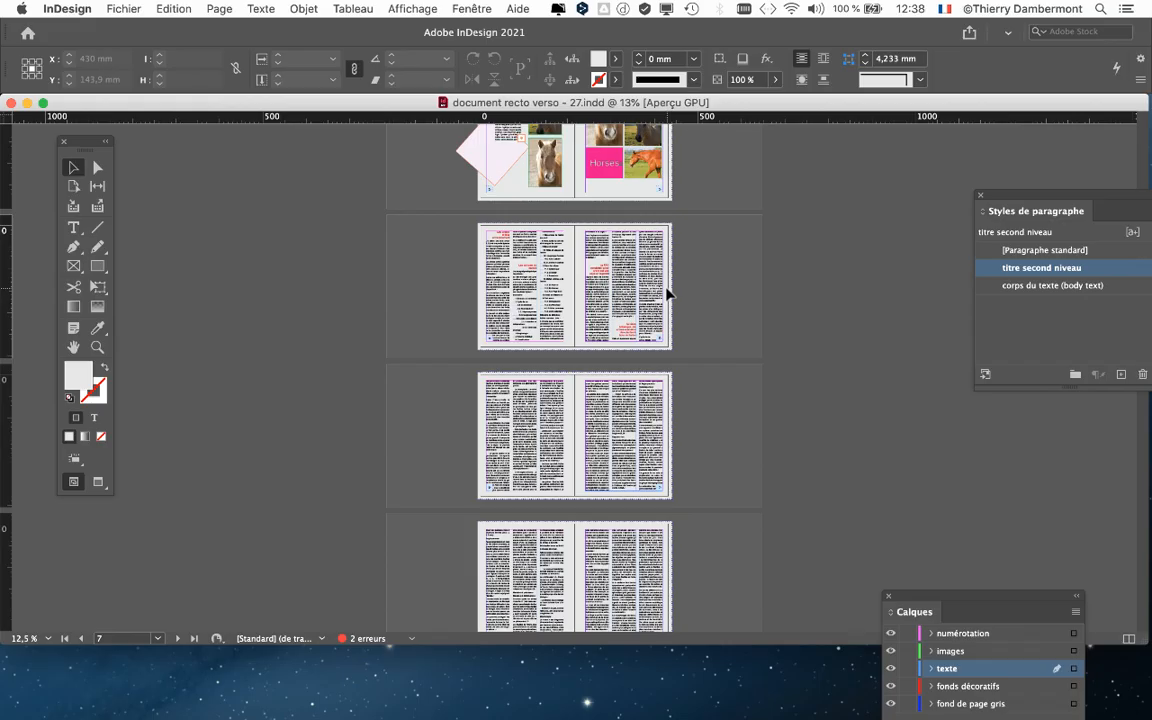